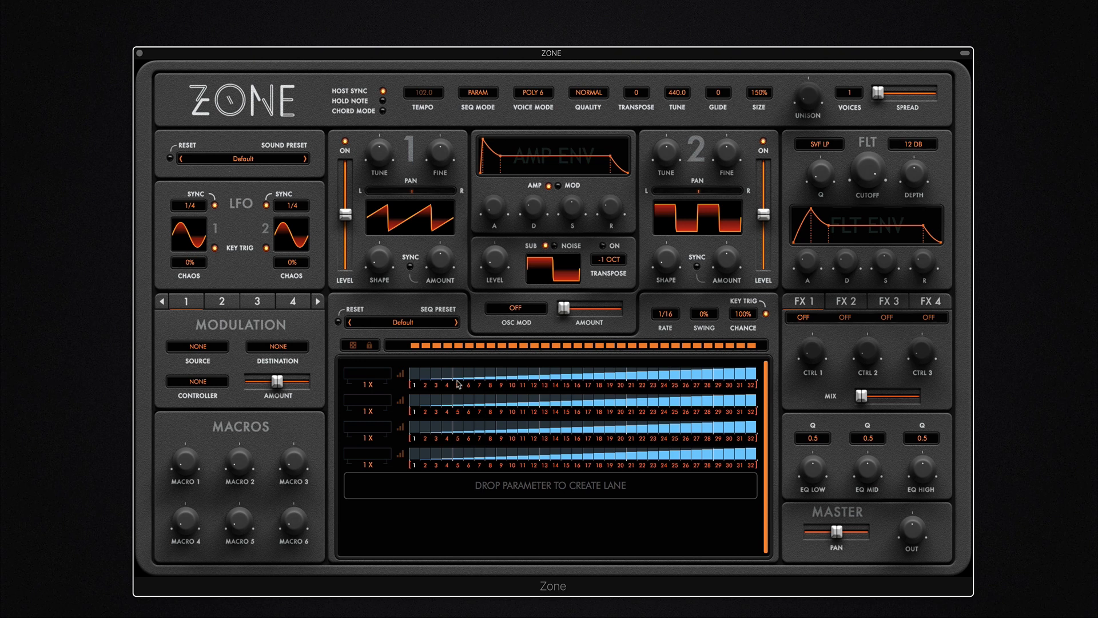
Redraw the step levels of the first sequencer lane freehand in its enlarged view and collapse the lane.
{"action": "left_click", "coordinate": [410, 380]}
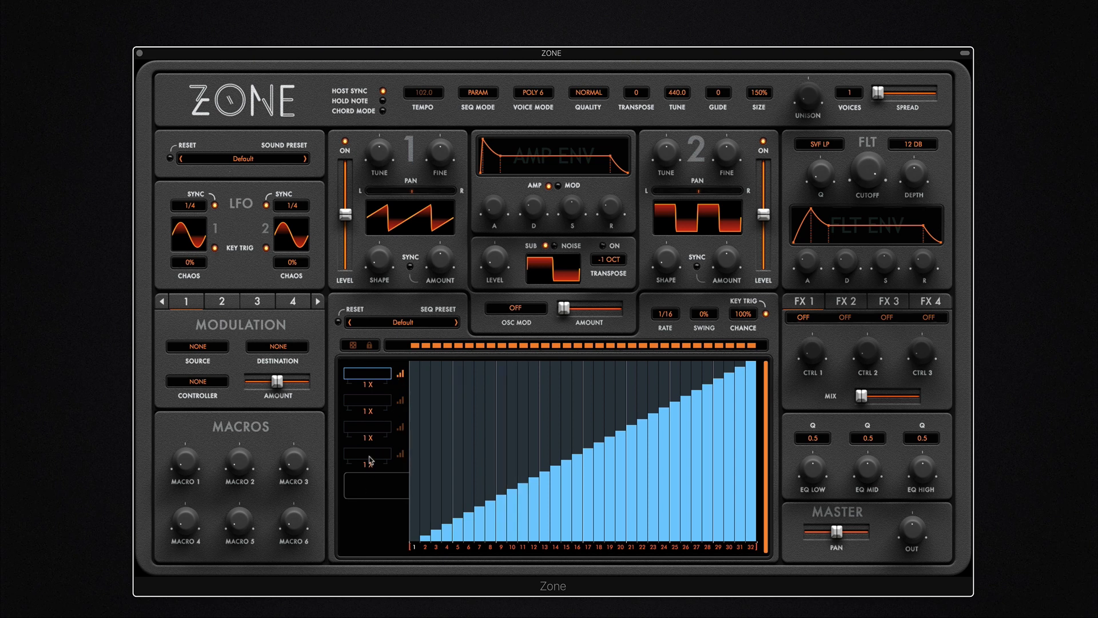
{"action": "left_click", "coordinate": [401, 377]}
{"action": "left_click", "coordinate": [400, 376]}
{"action": "mouse_move", "coordinate": [446, 431]}
{"action": "left_mouse_down"}
{"action": "mouse_move", "coordinate": [650, 426]}
{"action": "mouse_move", "coordinate": [457, 474]}
{"action": "left_mouse_up"}
{"action": "left_click", "coordinate": [401, 375]}
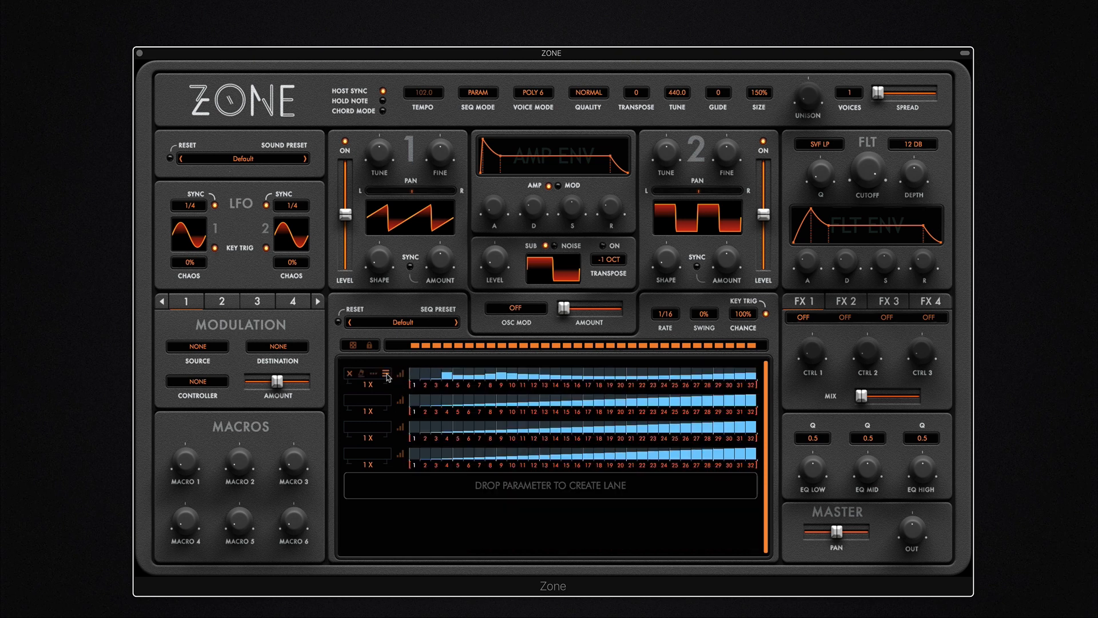
Apply the preset pattern of repeating rounded peaks to the first sequencer lane and assign the filter cutoff to it.
{"action": "left_click", "coordinate": [386, 373]}
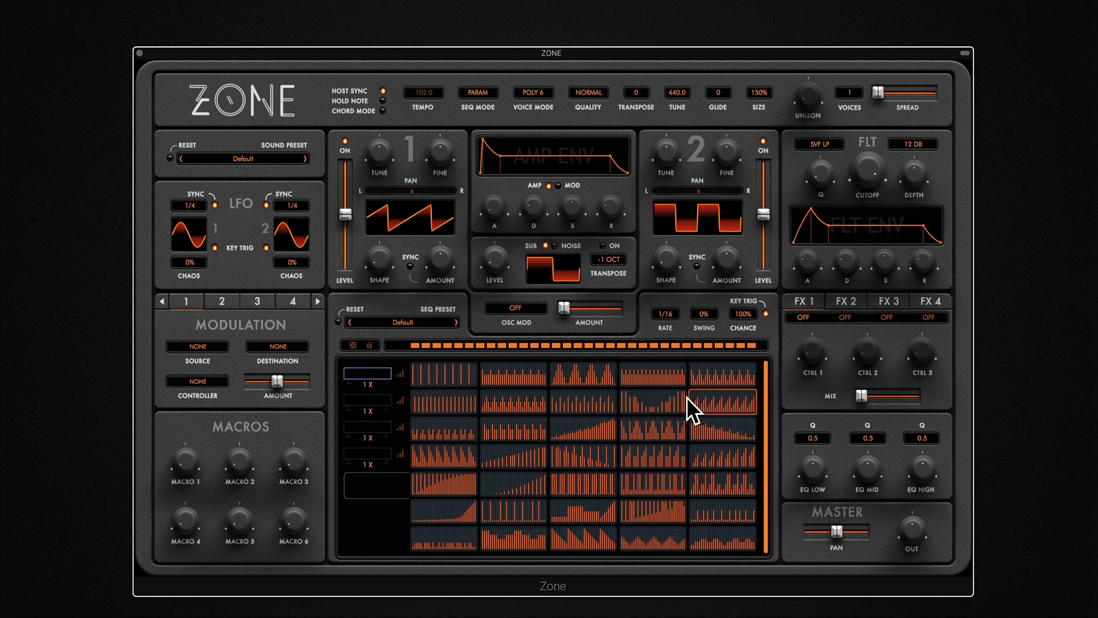
{"action": "left_click", "coordinate": [585, 382]}
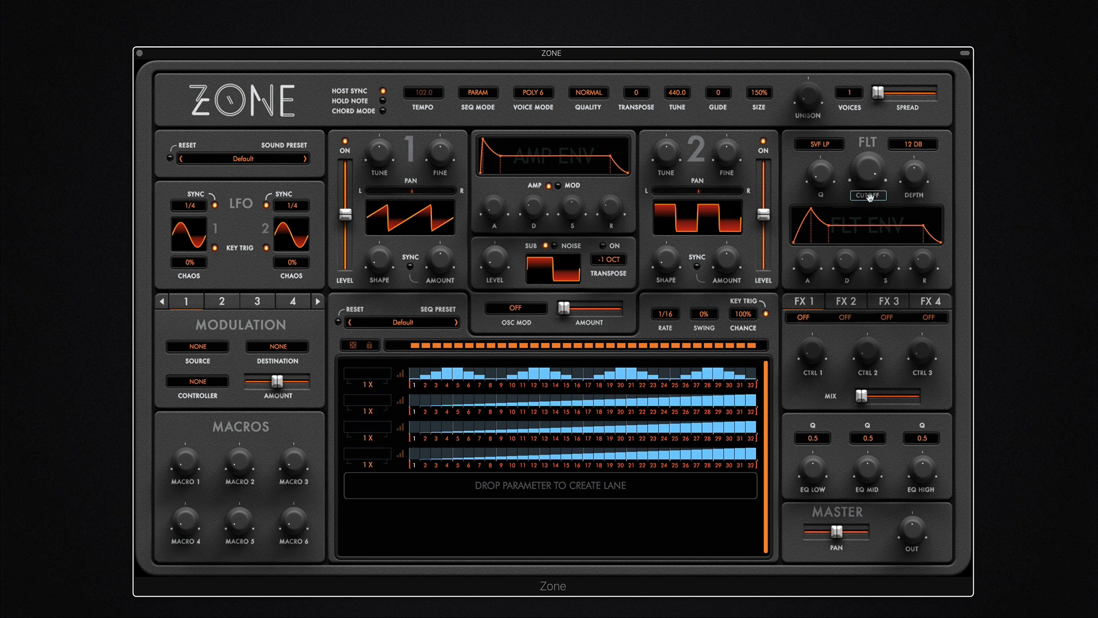
{"action": "left_click_drag", "start_coordinate": [868, 197], "coordinate": [445, 387]}
Set 6 unison voices with raised detune and full spread, and adjust the master output level.
{"action": "left_click_drag", "start_coordinate": [846, 92], "coordinate": [854, 16]}
{"action": "left_click_drag", "start_coordinate": [812, 90], "coordinate": [812, 64]}
{"action": "left_click_drag", "start_coordinate": [879, 92], "coordinate": [958, 96]}
{"action": "left_click_drag", "start_coordinate": [914, 524], "coordinate": [914, 543]}
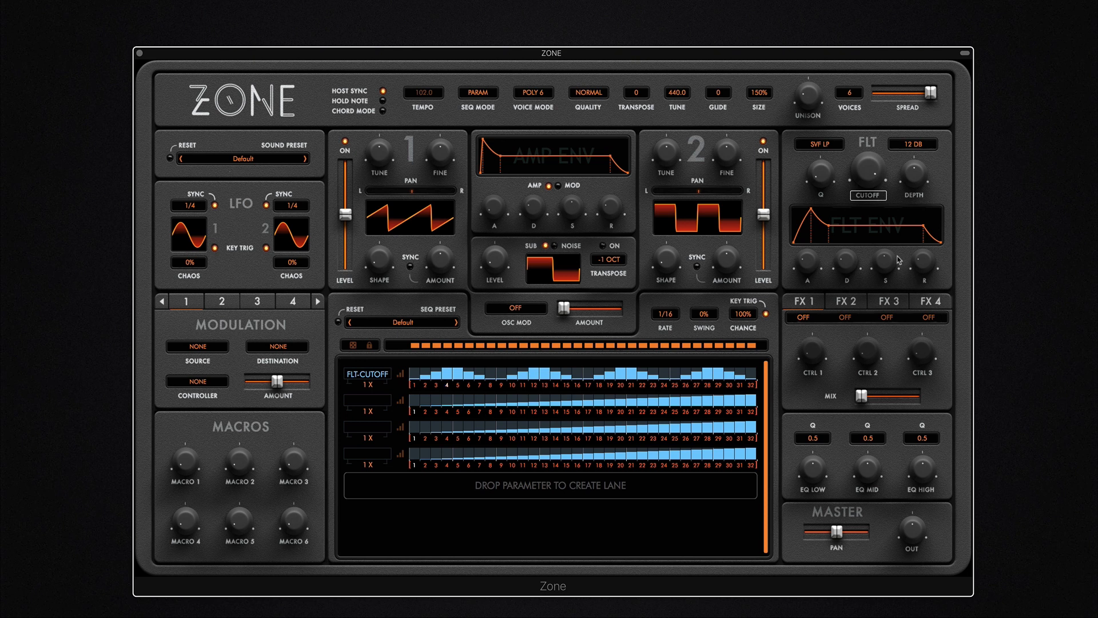
Lower the filter cutoff and set the cutoff lane's speed multiplier first to 1/48 X and finally to 3/8 X.
{"action": "left_click_drag", "start_coordinate": [873, 171], "coordinate": [875, 244]}
{"action": "left_click", "coordinate": [375, 383]}
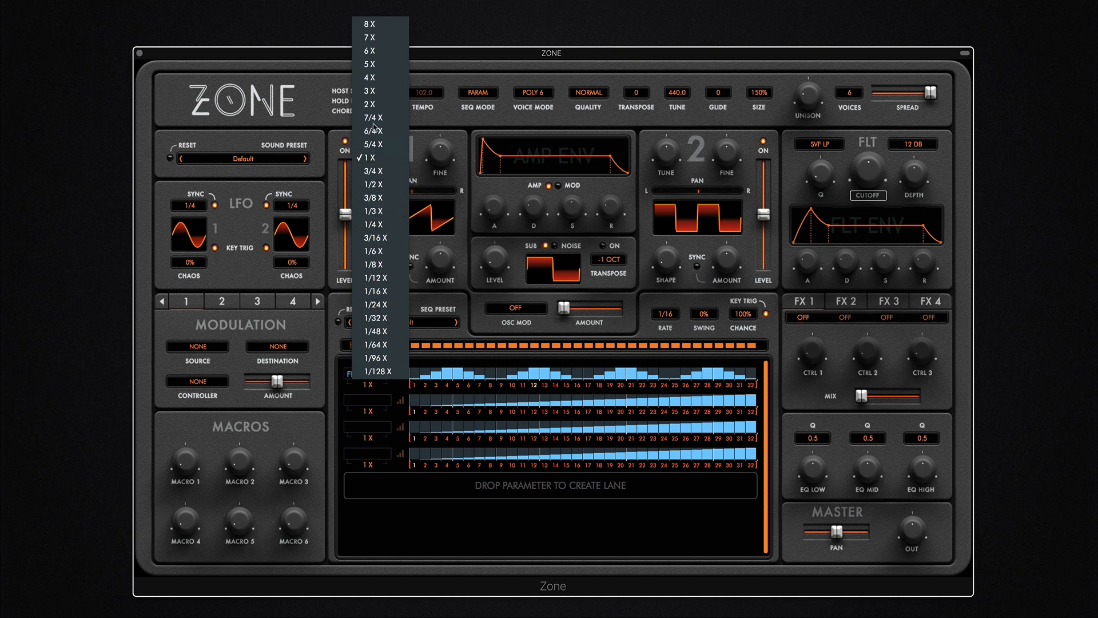
{"action": "left_click", "coordinate": [379, 331]}
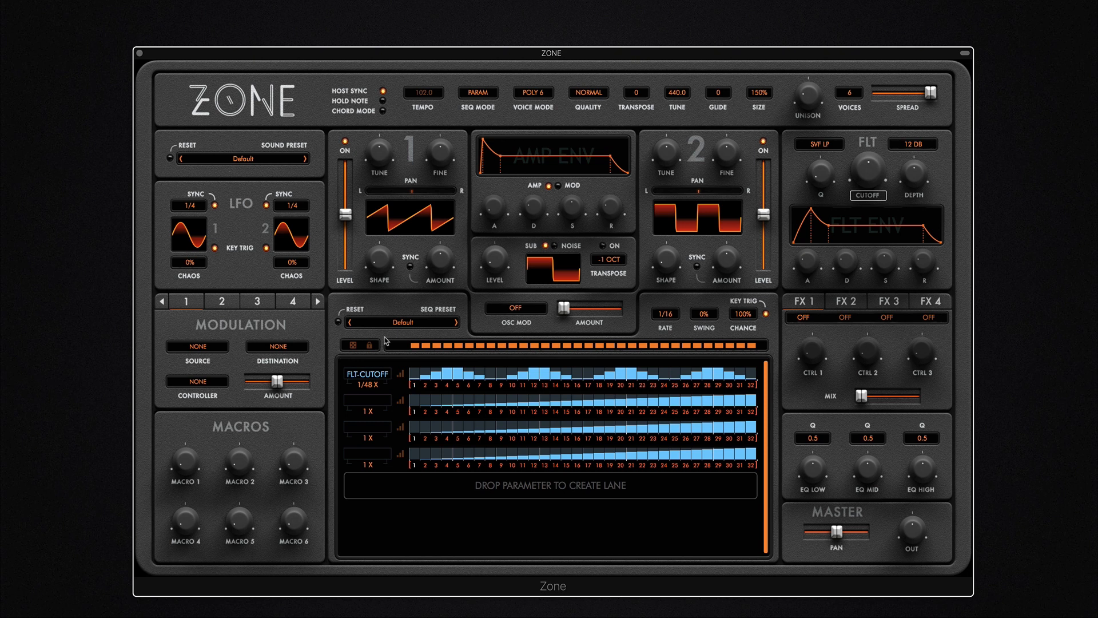
{"action": "left_click", "coordinate": [372, 385]}
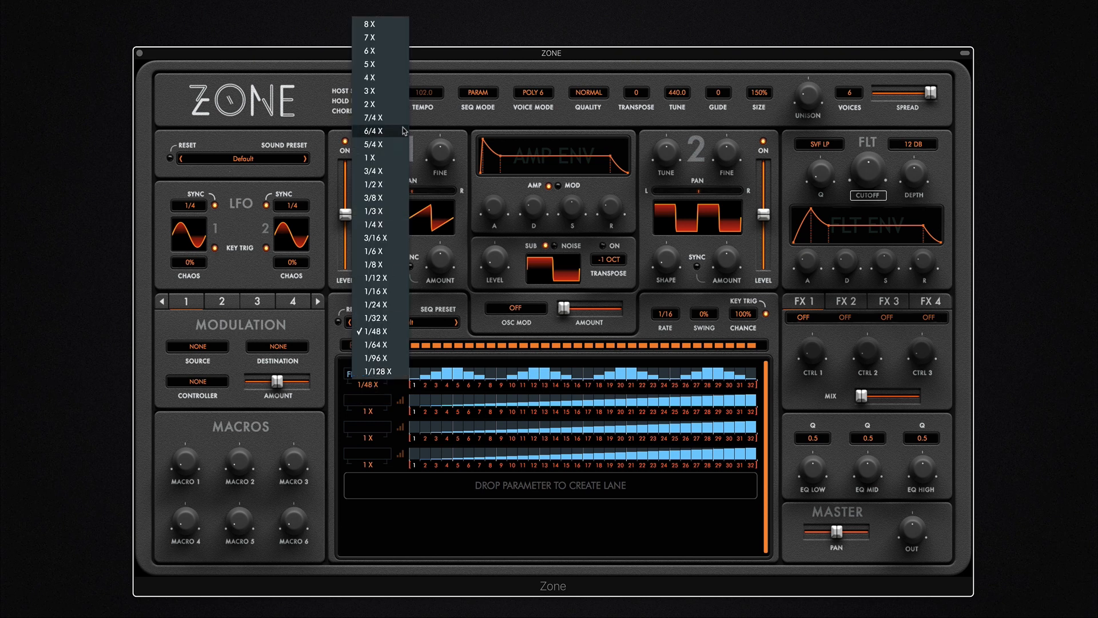
{"action": "left_click", "coordinate": [394, 197]}
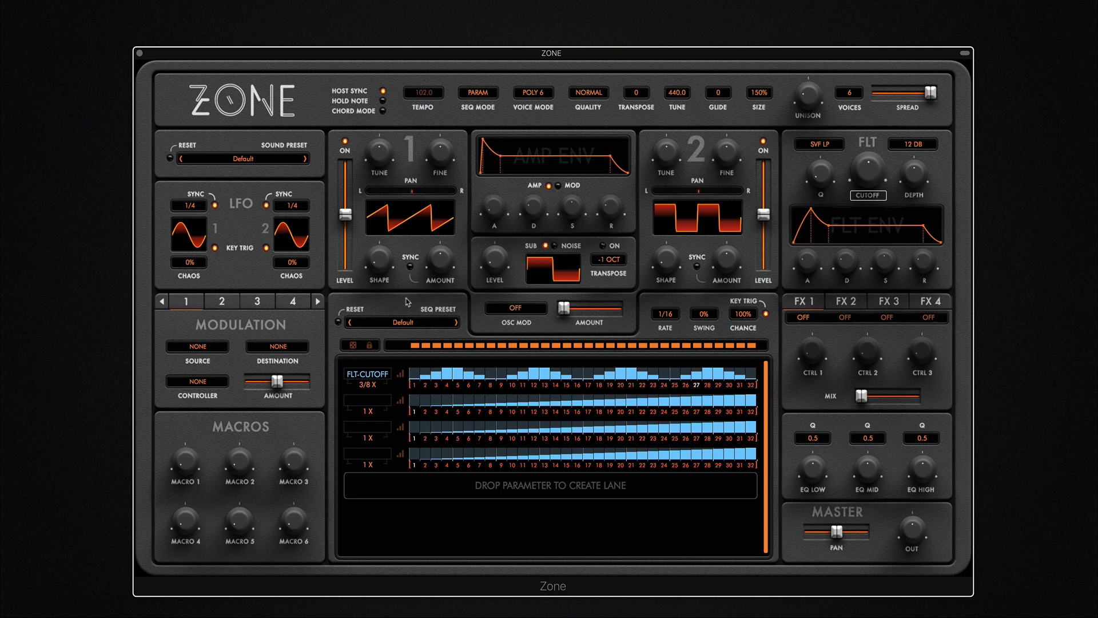
Assign oscillator 1's shape to the second lane and draw its steps as a peak at step 4 decaying to zero after step 13.
{"action": "left_click_drag", "start_coordinate": [379, 280], "coordinate": [452, 392]}
{"action": "left_click", "coordinate": [399, 402]}
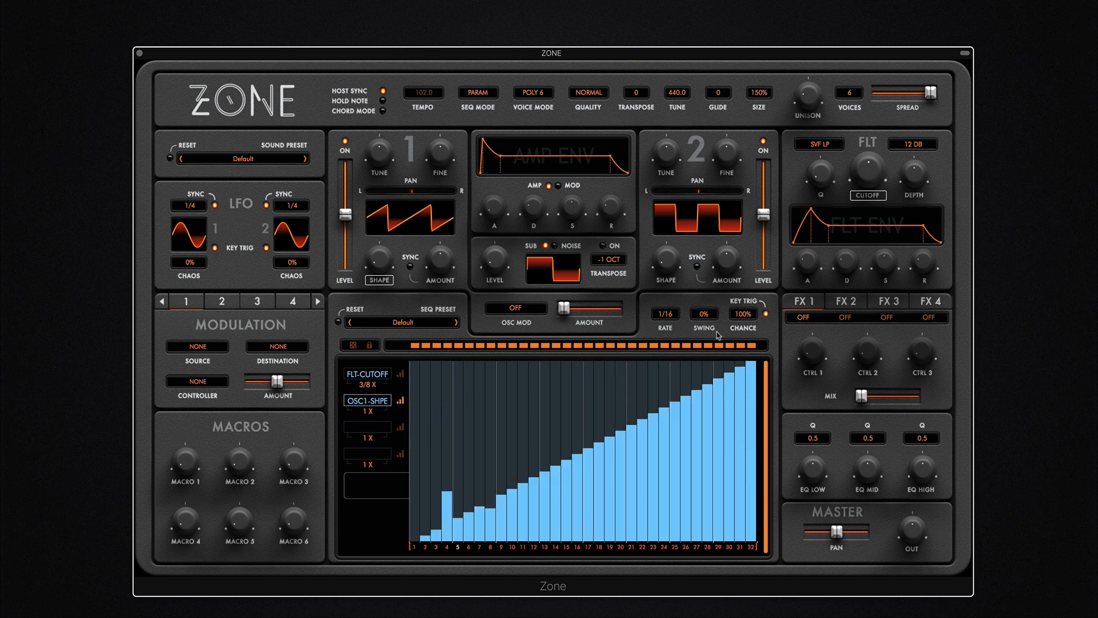
{"action": "left_click_drag", "start_coordinate": [480, 508], "coordinate": [571, 534]}
{"action": "left_click_drag", "start_coordinate": [468, 514], "coordinate": [643, 545]}
{"action": "left_click_drag", "start_coordinate": [468, 518], "coordinate": [548, 540]}
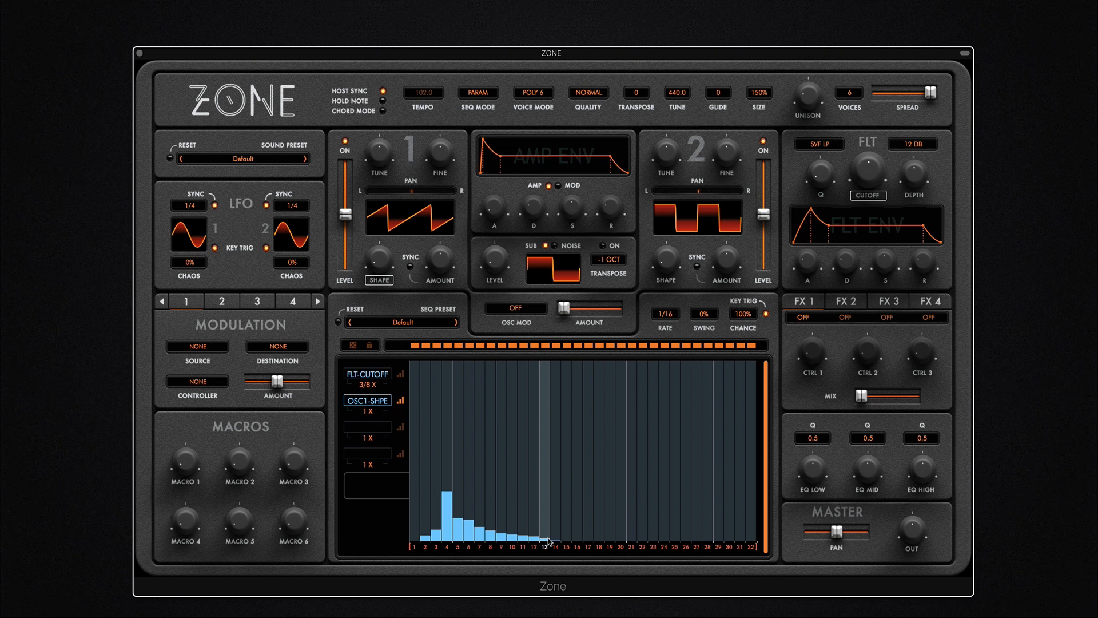
{"action": "mouse_move", "coordinate": [483, 513]}
{"action": "left_mouse_down"}
{"action": "mouse_move", "coordinate": [457, 520]}
{"action": "mouse_move", "coordinate": [544, 539]}
{"action": "mouse_move", "coordinate": [488, 540]}
{"action": "left_mouse_up"}
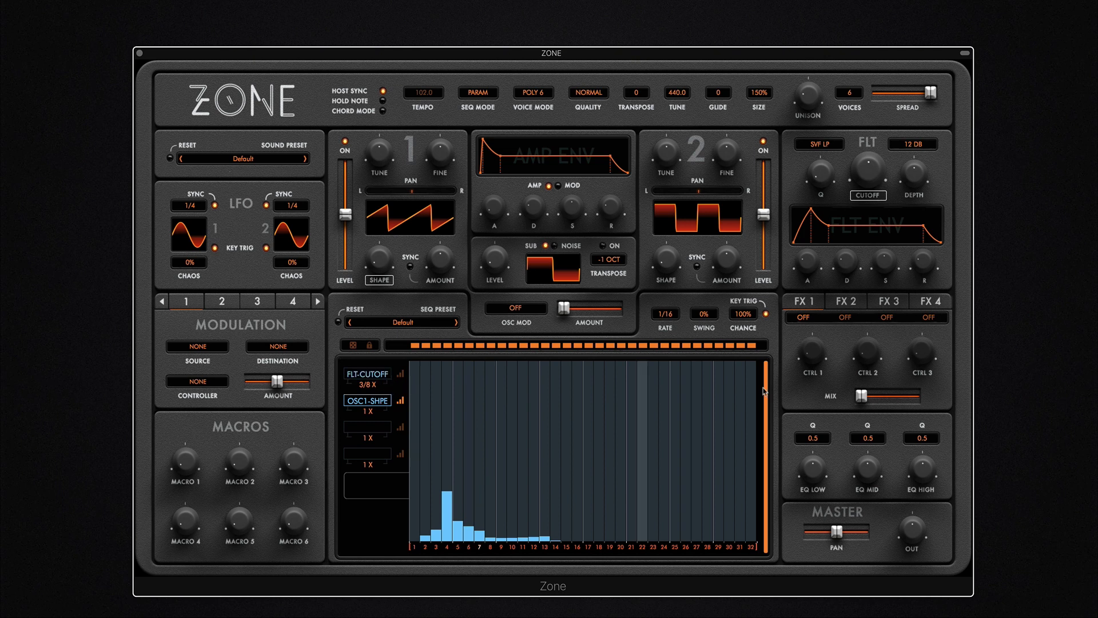
Raise steps 5 and 10 of the oscillator 1 shape lane to just over half height.
{"action": "left_click", "coordinate": [369, 411]}
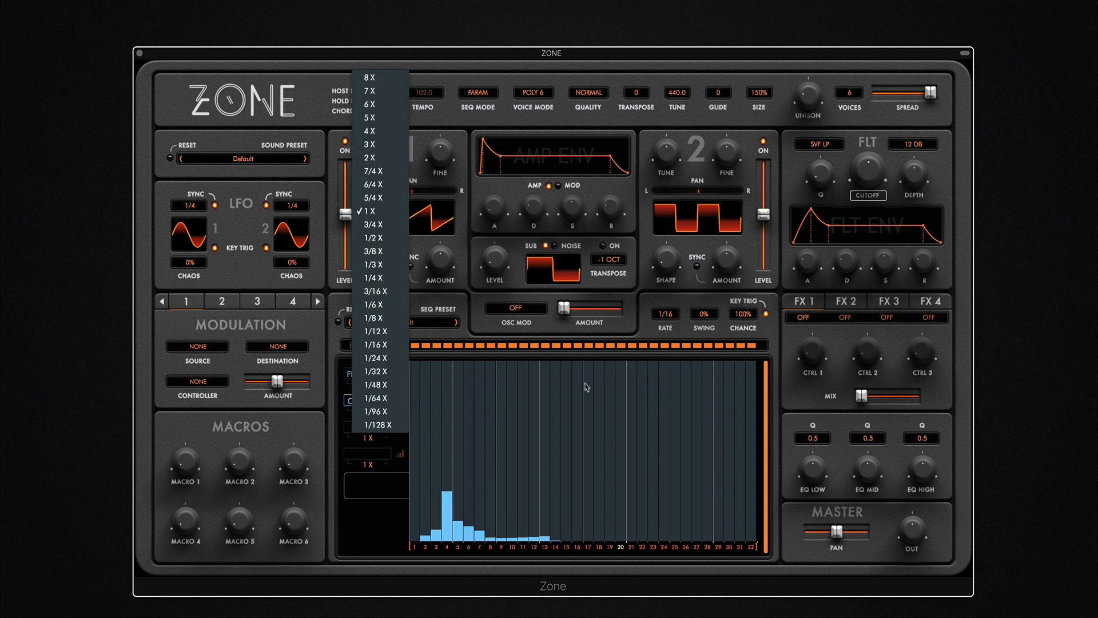
{"action": "left_click", "coordinate": [461, 439]}
{"action": "left_click", "coordinate": [512, 439]}
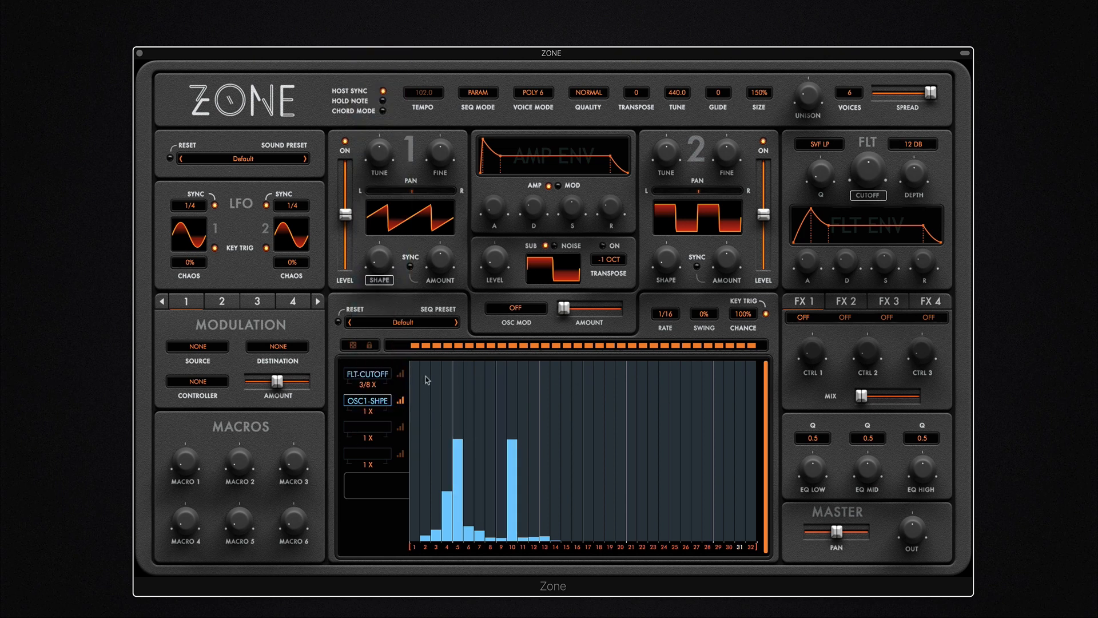
Load the default sound preset and close the preset browser.
{"action": "left_click", "coordinate": [245, 160]}
{"action": "left_click", "coordinate": [487, 147]}
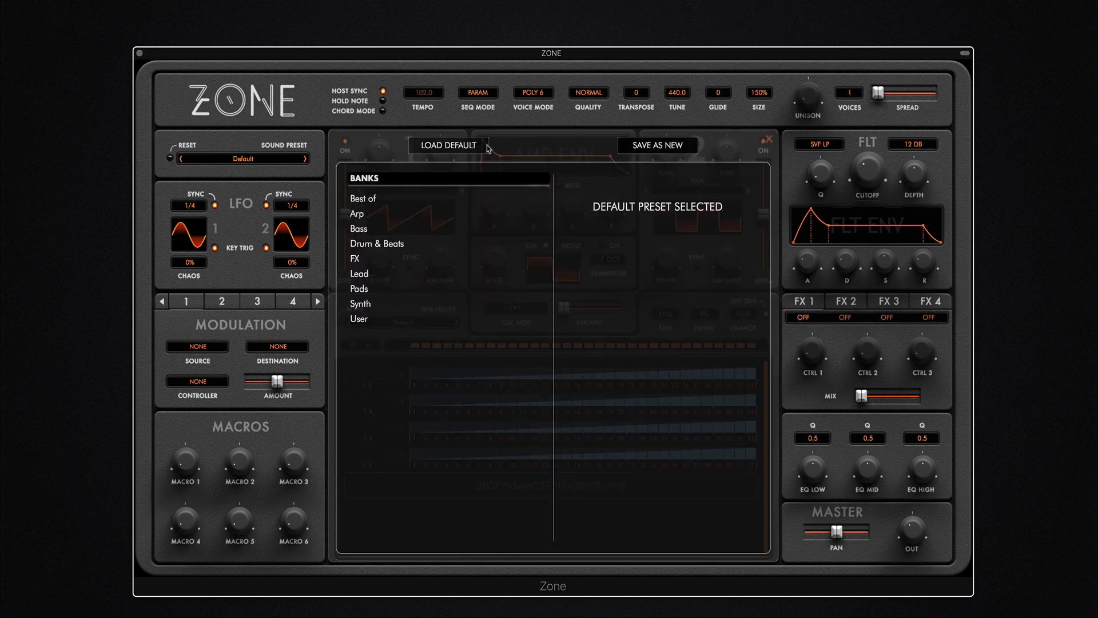
{"action": "left_click", "coordinate": [767, 139]}
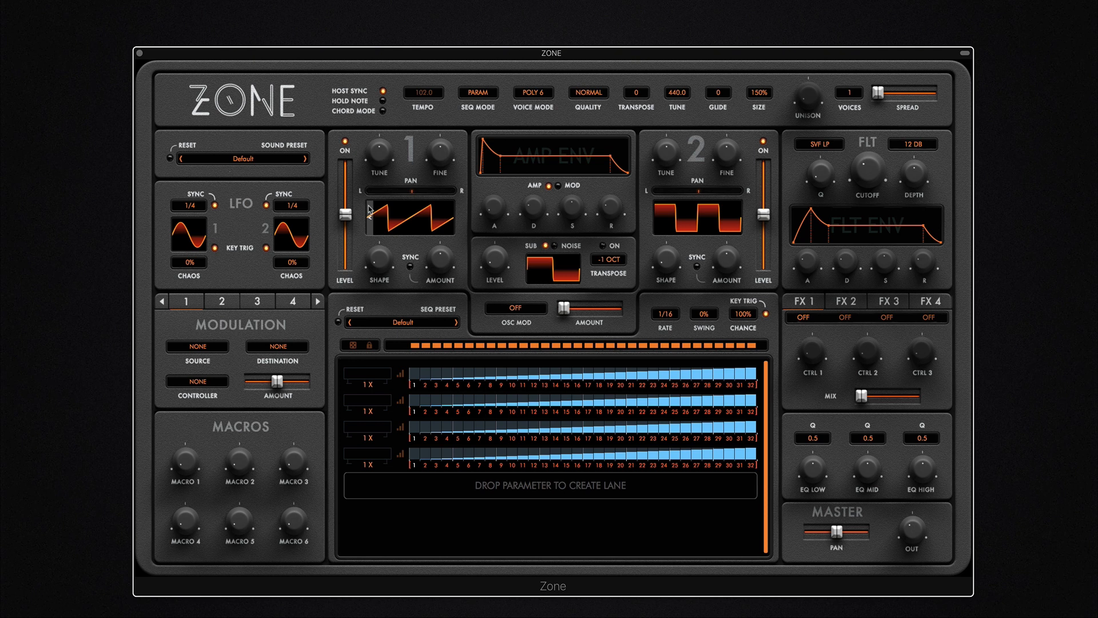
Browse oscillator 1's waveform categories, including the FX and User waveform lists.
{"action": "left_click", "coordinate": [419, 209]}
{"action": "left_click", "coordinate": [401, 171]}
{"action": "left_click", "coordinate": [417, 223]}
{"action": "mouse_move", "coordinate": [463, 234]}
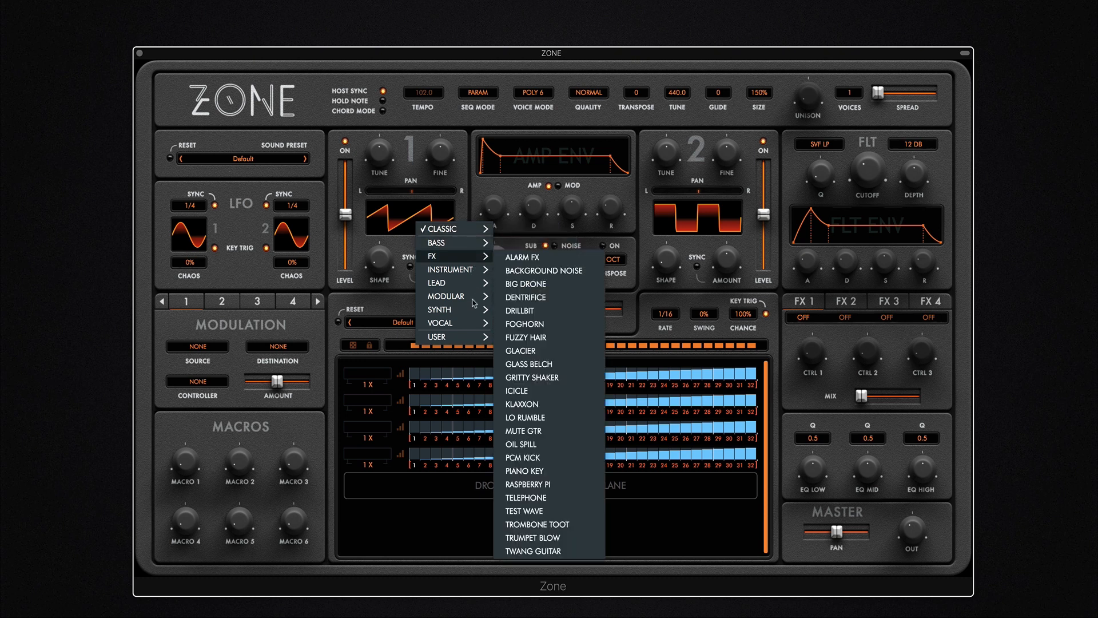
{"action": "mouse_move", "coordinate": [464, 338]}
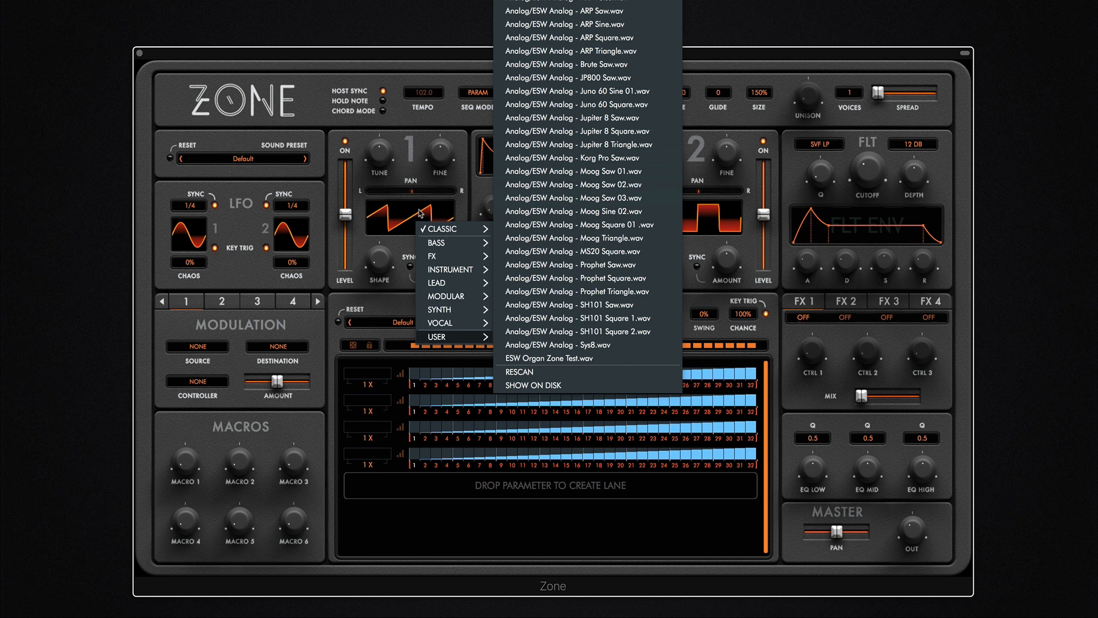
{"action": "left_click", "coordinate": [403, 220]}
{"action": "left_click", "coordinate": [380, 238]}
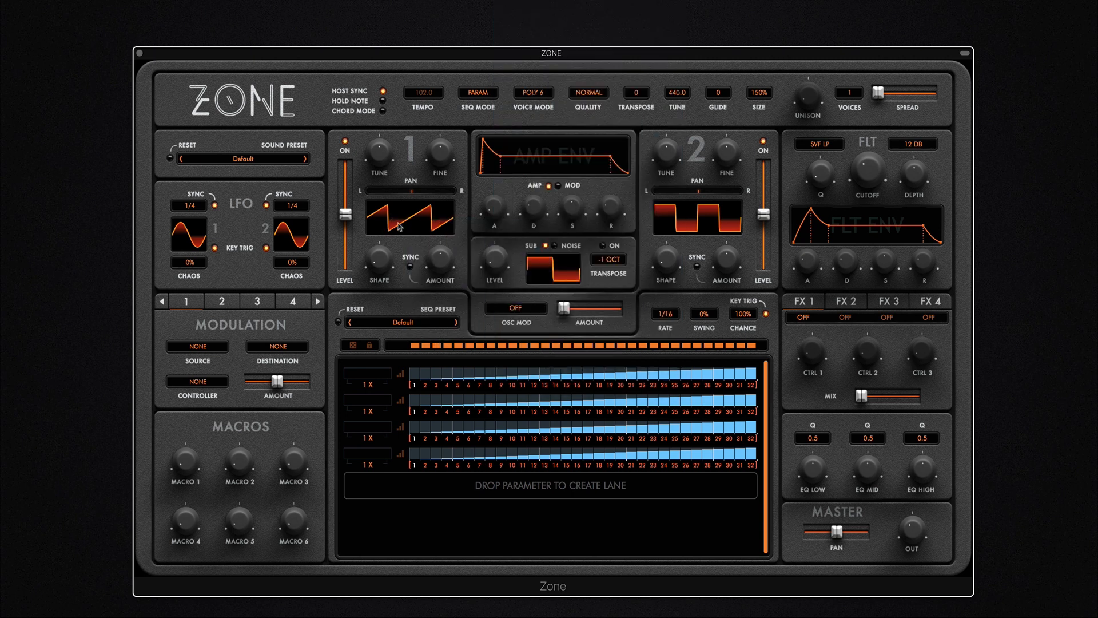
Load the Vocal waveform Speak Swell into oscillator 1 and switch off oscillator 2.
{"action": "left_click", "coordinate": [404, 229]}
{"action": "mouse_move", "coordinate": [449, 268]}
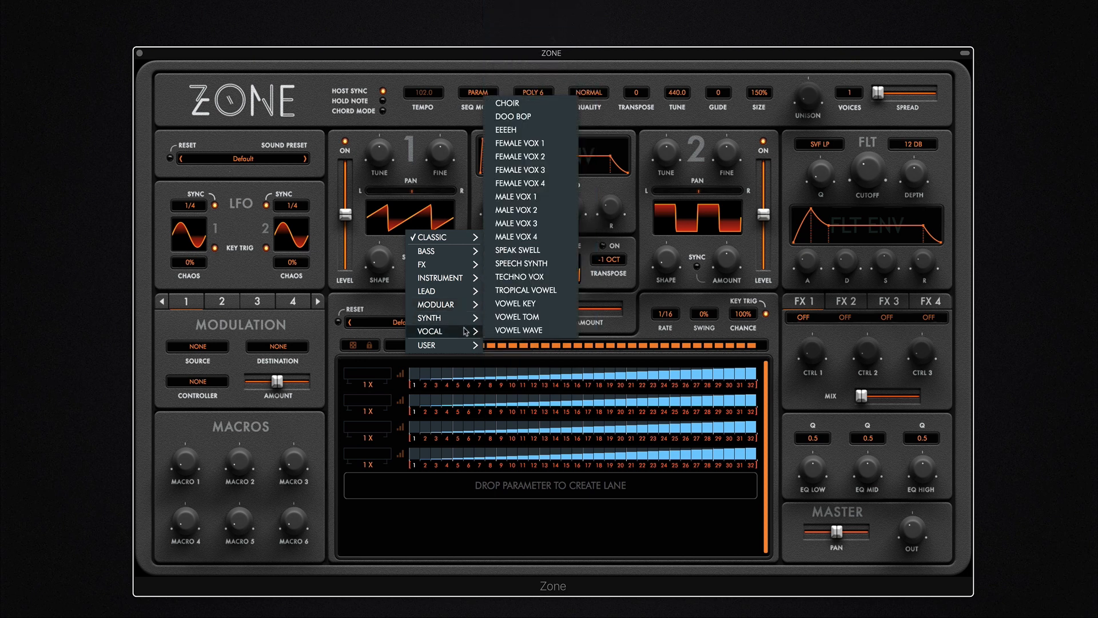
{"action": "left_click", "coordinate": [534, 250]}
{"action": "left_click", "coordinate": [763, 141]}
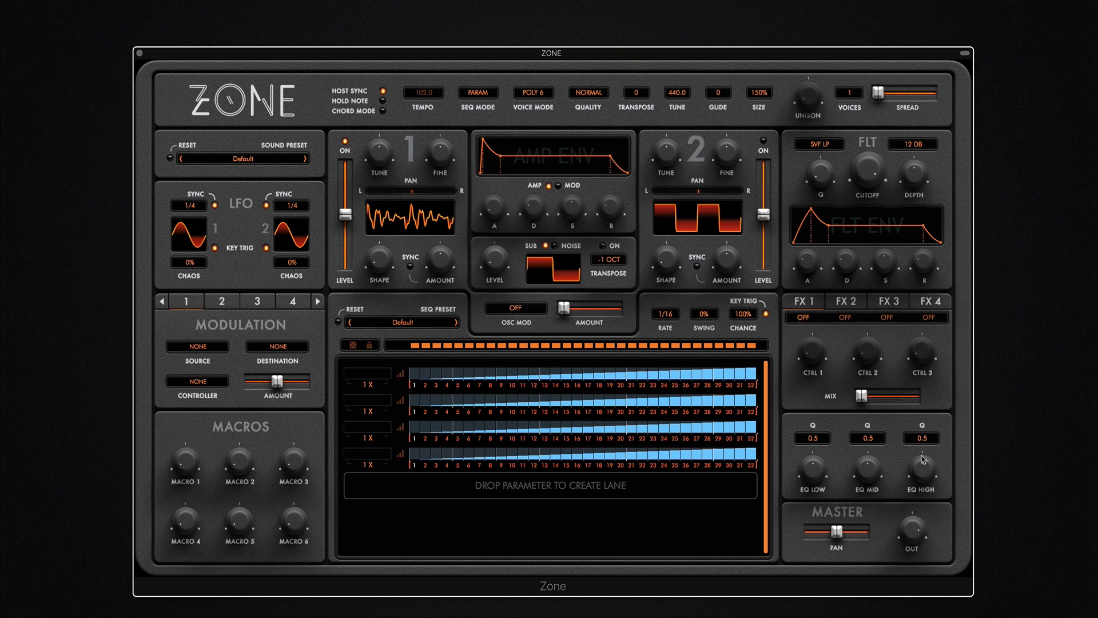
Raise oscillator 1's shape to 1.000 and bring it back down to morph the vocal waveform.
{"action": "left_click_drag", "start_coordinate": [379, 261], "coordinate": [406, 76]}
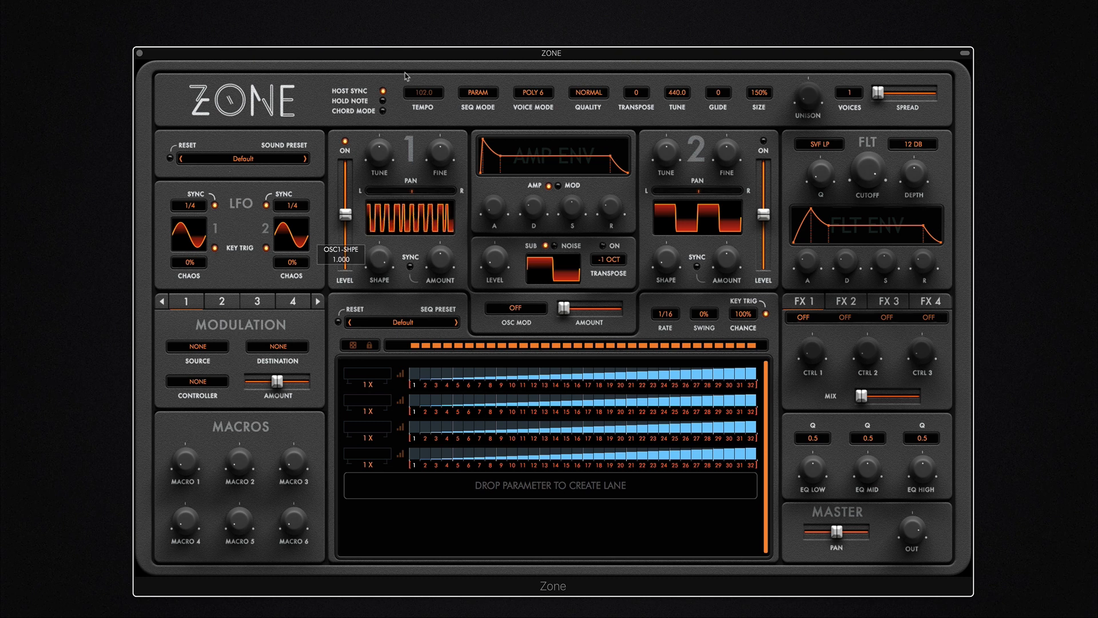
{"action": "mouse_move", "coordinate": [387, 271]}
{"action": "left_mouse_down"}
{"action": "mouse_move", "coordinate": [390, 349]}
{"action": "mouse_move", "coordinate": [392, 194]}
{"action": "mouse_move", "coordinate": [389, 303]}
{"action": "mouse_move", "coordinate": [412, 255]}
{"action": "mouse_move", "coordinate": [391, 215]}
{"action": "mouse_move", "coordinate": [395, 268]}
{"action": "left_mouse_up"}
{"action": "left_click", "coordinate": [445, 220]}
{"action": "left_click", "coordinate": [449, 215]}
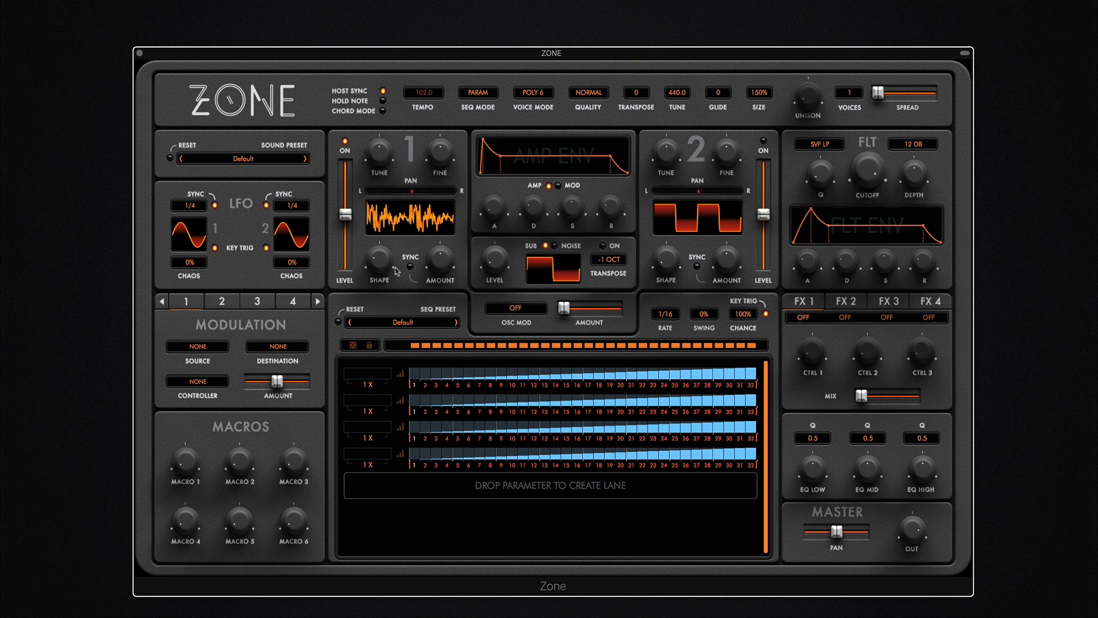
{"action": "mouse_move", "coordinate": [382, 260]}
{"action": "left_mouse_down"}
{"action": "mouse_move", "coordinate": [393, 216]}
{"action": "mouse_move", "coordinate": [396, 258]}
{"action": "left_mouse_up"}
Load the Modular waveform Folded Triangle 2 into oscillator 1, sweeping its shape up to 1.000 and back down.
{"action": "left_click", "coordinate": [439, 225]}
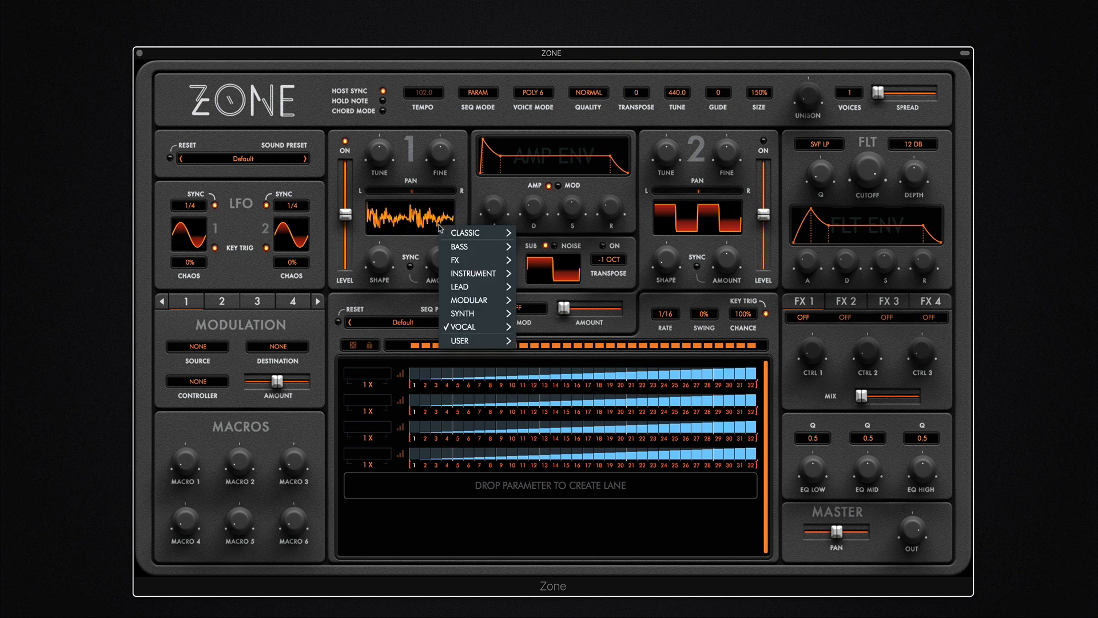
{"action": "mouse_move", "coordinate": [472, 318]}
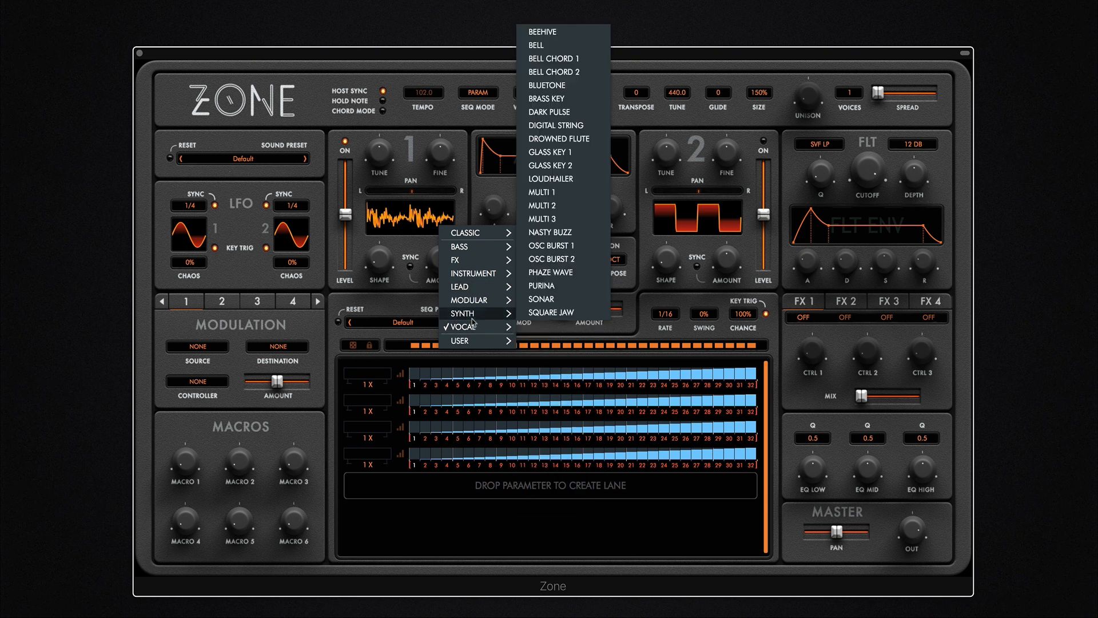
{"action": "mouse_move", "coordinate": [483, 250]}
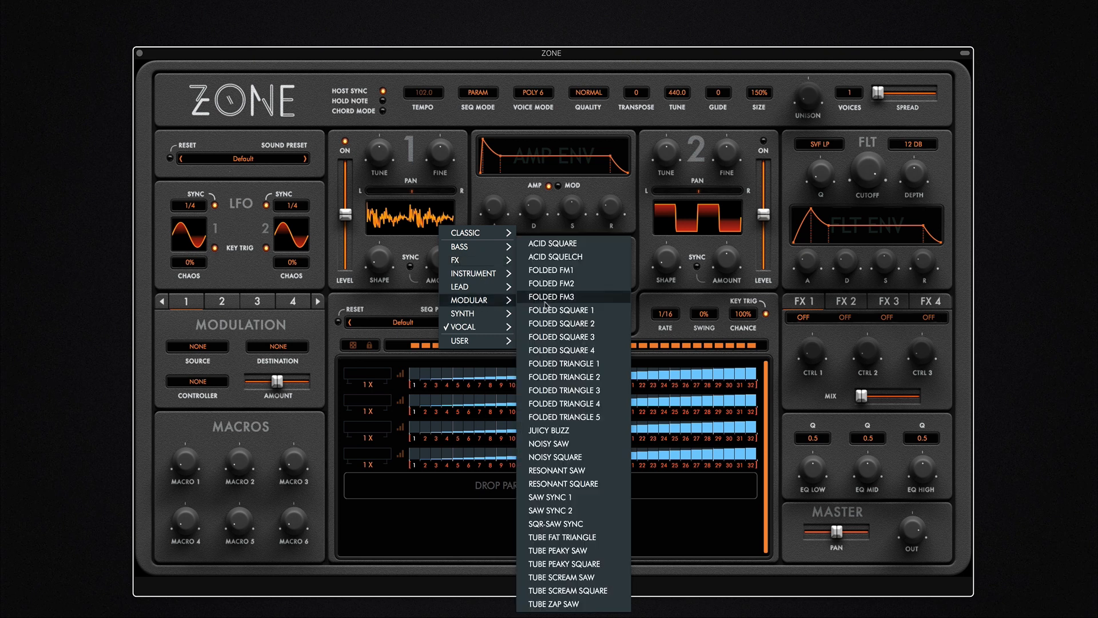
{"action": "left_click", "coordinate": [592, 380]}
{"action": "left_click_drag", "start_coordinate": [388, 261], "coordinate": [394, 100]}
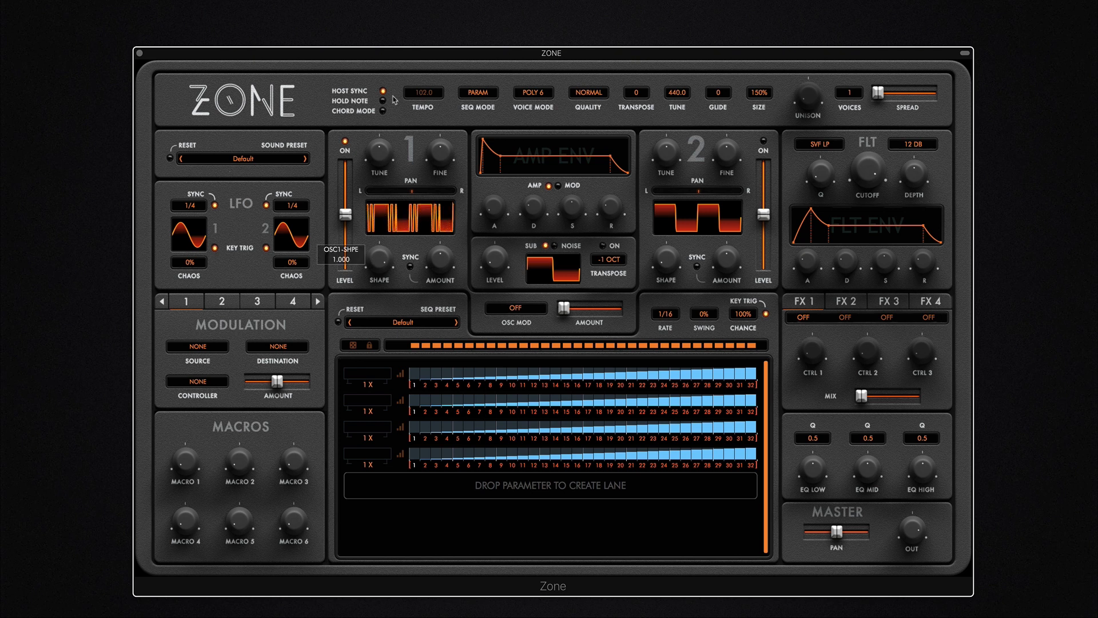
{"action": "left_click_drag", "start_coordinate": [413, 5], "coordinate": [437, 280]}
Switch oscillator 1's sync on and off again, and look over its waveform categories without choosing another.
{"action": "left_click", "coordinate": [410, 266]}
{"action": "left_click", "coordinate": [410, 268]}
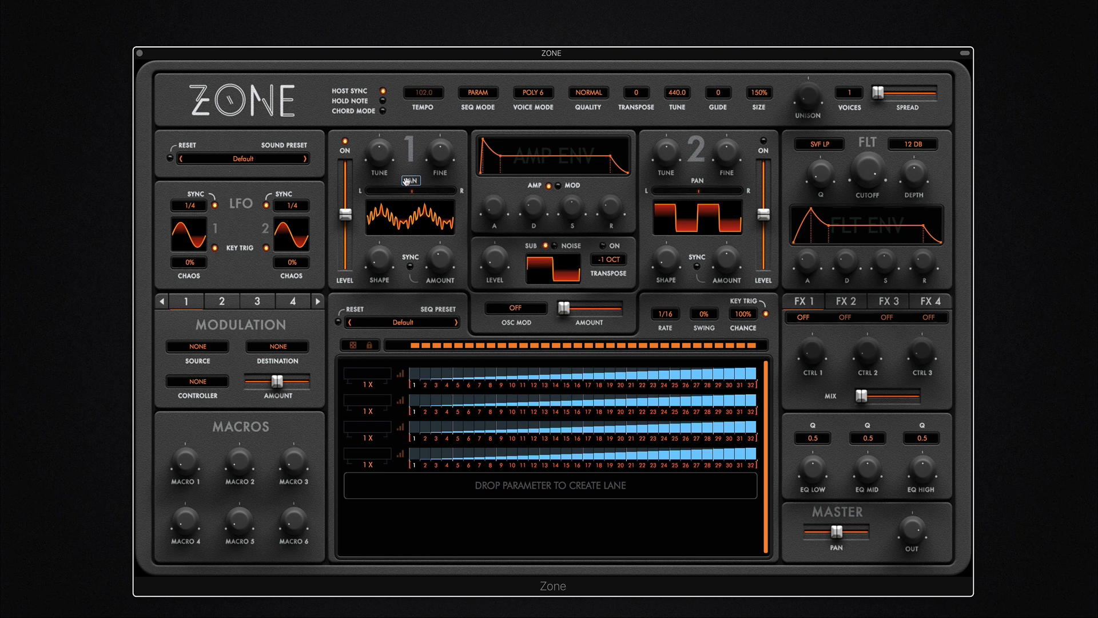
{"action": "left_click", "coordinate": [401, 223]}
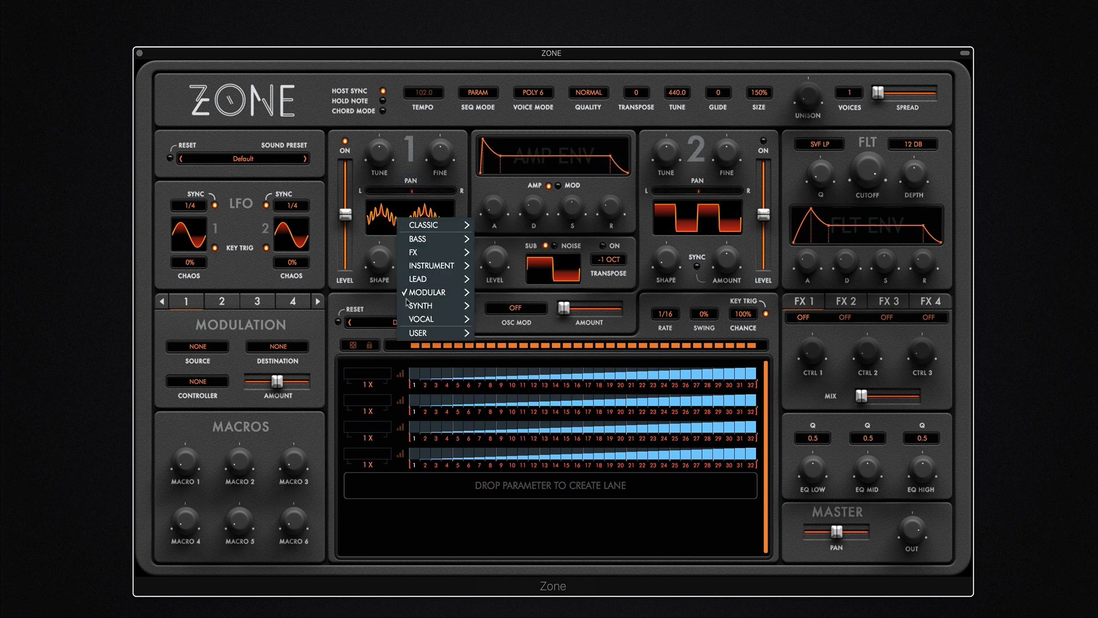
{"action": "left_click", "coordinate": [380, 259]}
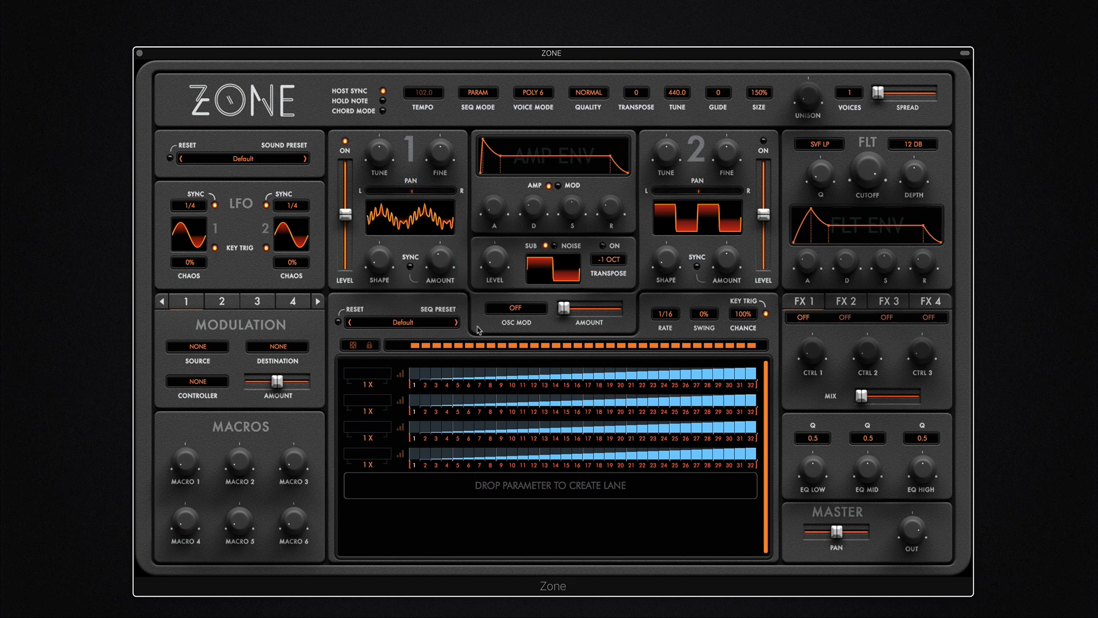
Set the oscillator modulation to DIST (SOFT) with an amount of 1.000, and review the other modulation types.
{"action": "left_click", "coordinate": [524, 311]}
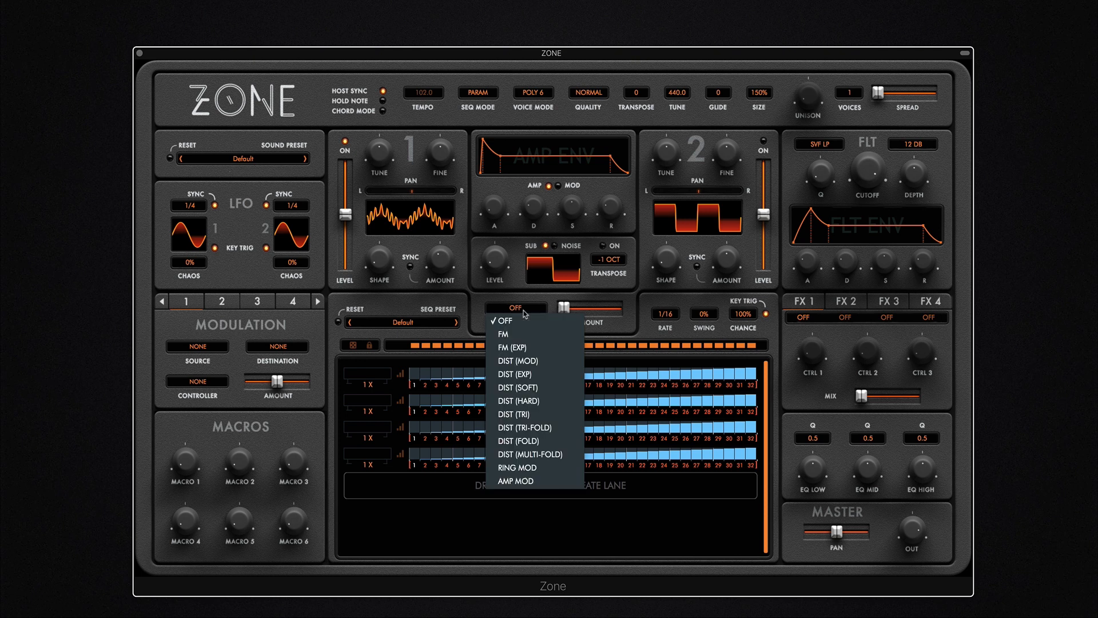
{"action": "left_click", "coordinate": [547, 386]}
{"action": "left_click_drag", "start_coordinate": [564, 307], "coordinate": [617, 309]}
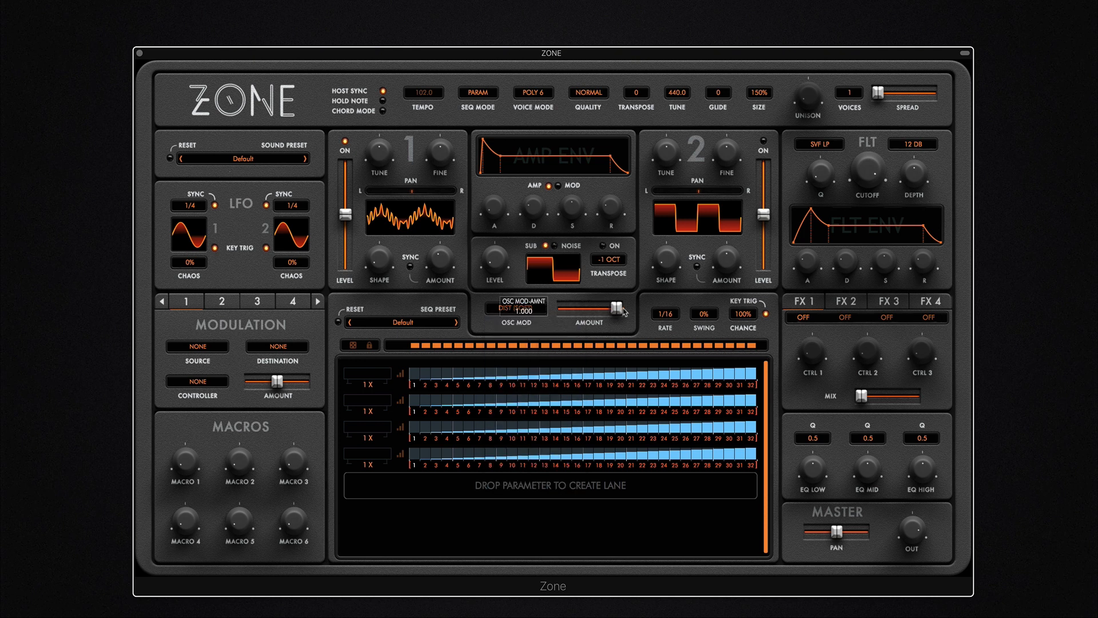
{"action": "mouse_move", "coordinate": [533, 309]}
{"action": "left_mouse_down"}
{"action": "mouse_move", "coordinate": [533, 319]}
{"action": "mouse_move", "coordinate": [535, 285]}
{"action": "mouse_move", "coordinate": [541, 336]}
{"action": "mouse_move", "coordinate": [533, 312]}
{"action": "left_mouse_up"}
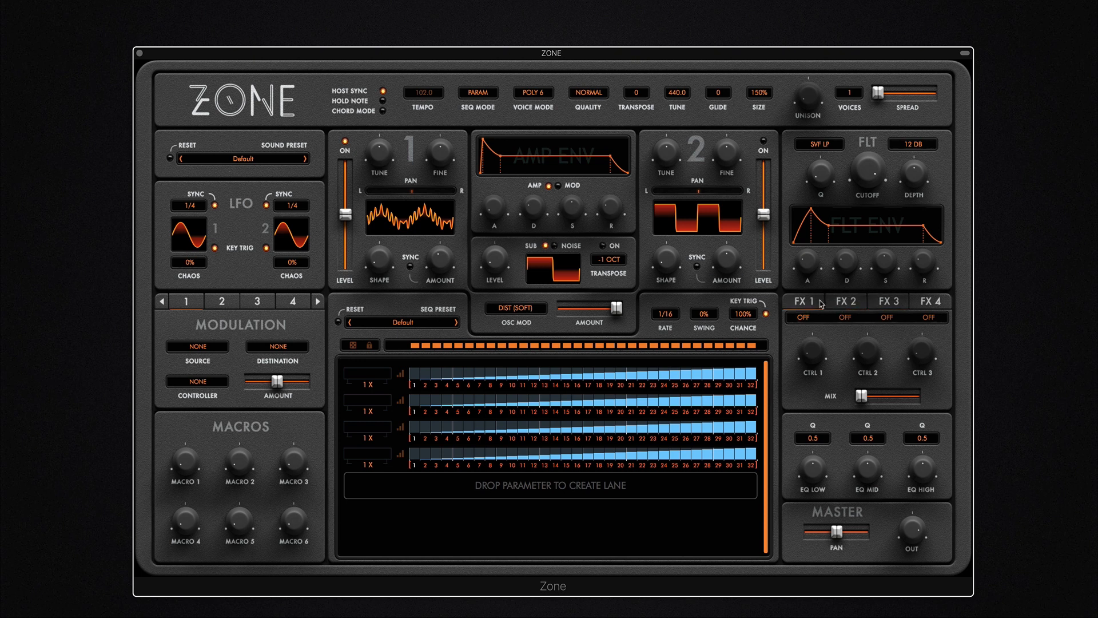
{"action": "left_click", "coordinate": [519, 310]}
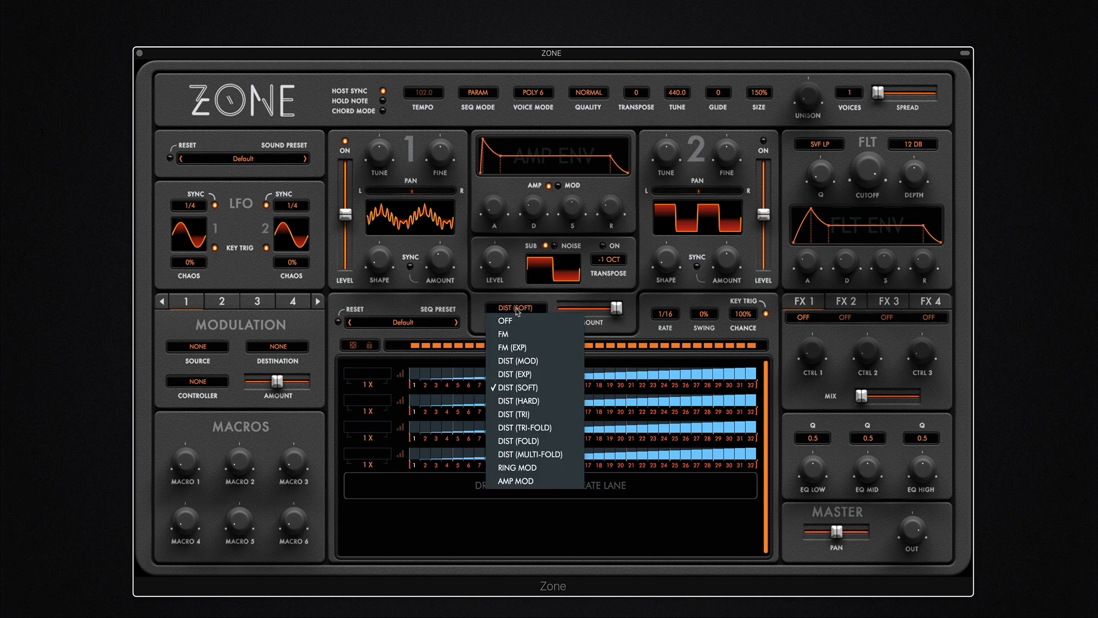
{"action": "left_click", "coordinate": [510, 291]}
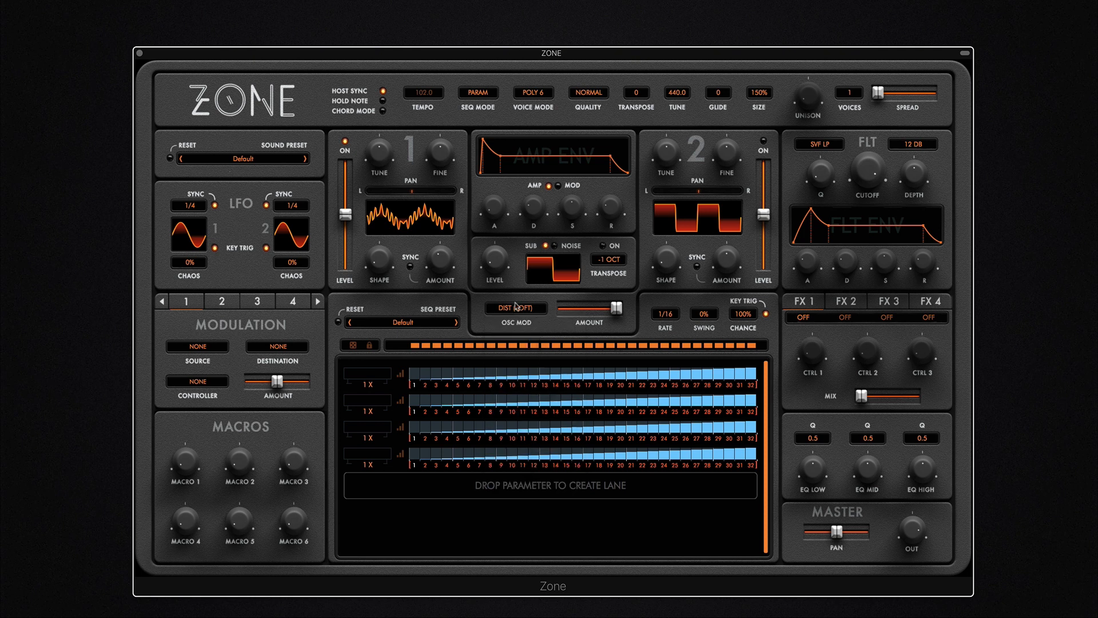
Switch the oscillator modulation type to DIST (TRI), and then change it to DIST (FOLD).
{"action": "left_click_drag", "start_coordinate": [521, 305], "coordinate": [521, 313]}
{"action": "mouse_move", "coordinate": [522, 324]}
{"action": "left_mouse_down"}
{"action": "mouse_move", "coordinate": [524, 353]}
{"action": "mouse_move", "coordinate": [526, 306]}
{"action": "left_mouse_up"}
{"action": "left_click", "coordinate": [526, 312]}
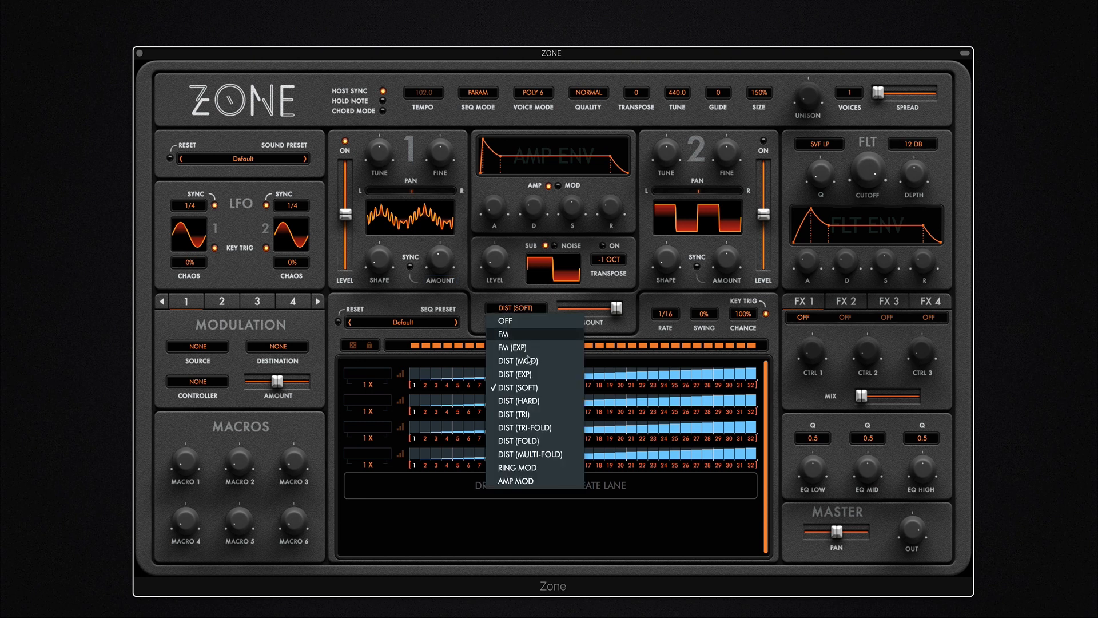
{"action": "left_click", "coordinate": [537, 407]}
{"action": "left_click", "coordinate": [531, 312]}
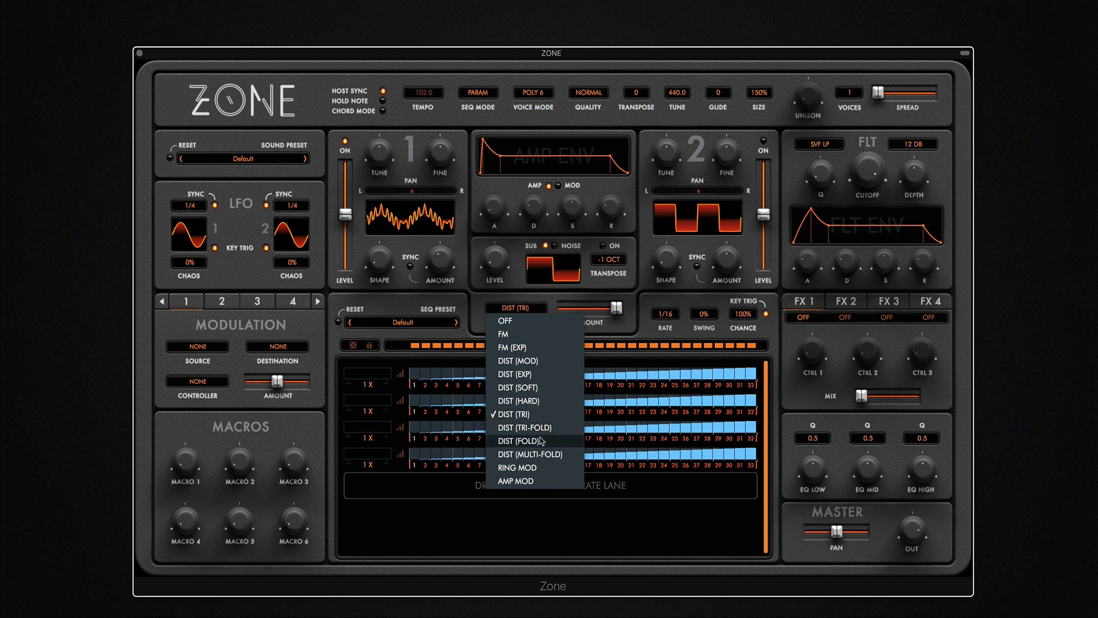
{"action": "left_click", "coordinate": [529, 411]}
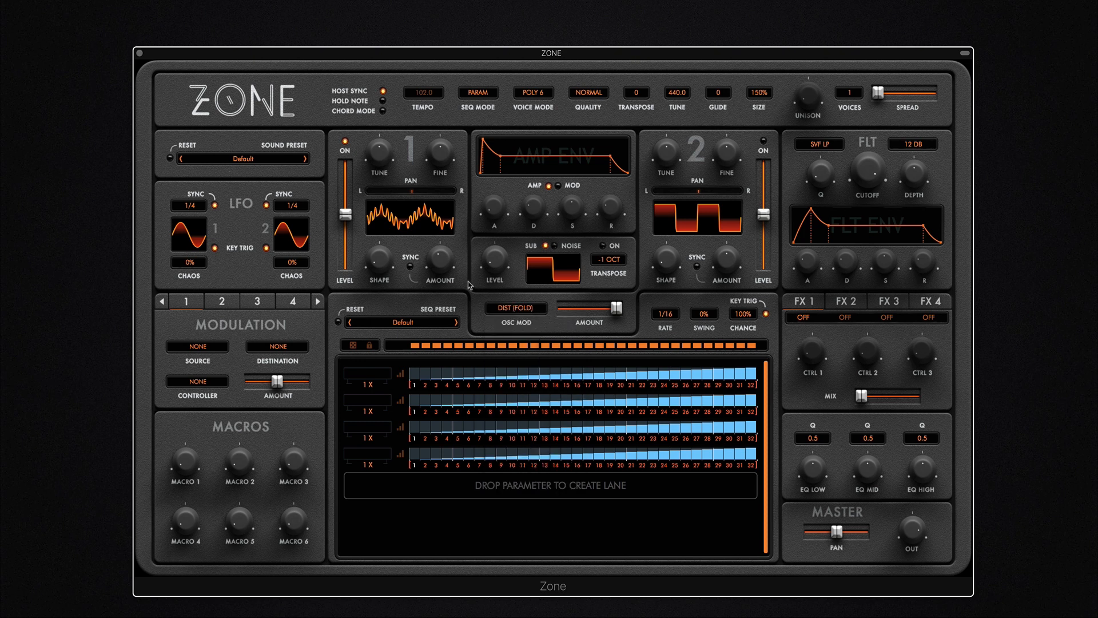
Run oscillator 1 through several Modular waveforms, ending on a densely cycled one, and look over the waveform categories without choosing another.
{"action": "left_click", "coordinate": [432, 217]}
{"action": "left_click", "coordinate": [421, 231]}
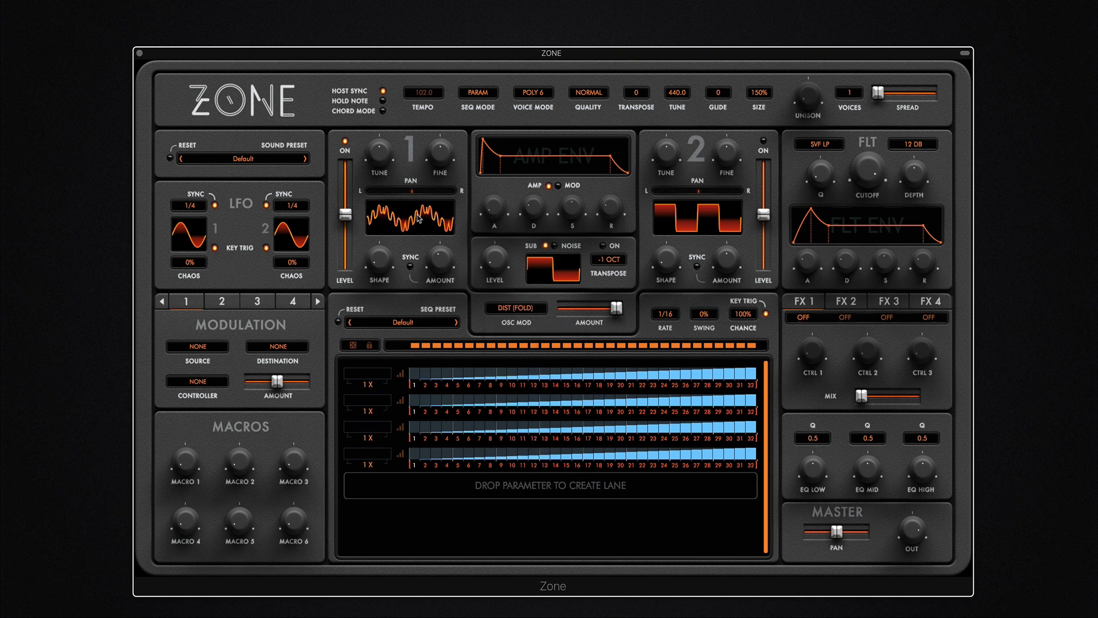
{"action": "left_click_drag", "start_coordinate": [418, 216], "coordinate": [421, 211]}
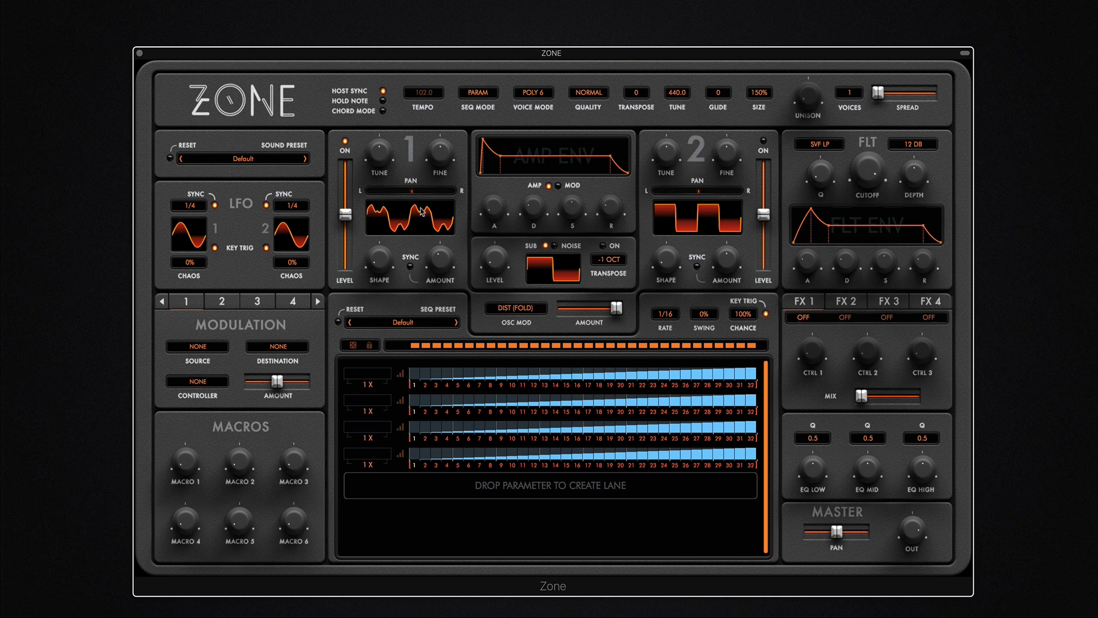
{"action": "left_click_drag", "start_coordinate": [421, 211], "coordinate": [420, 192]}
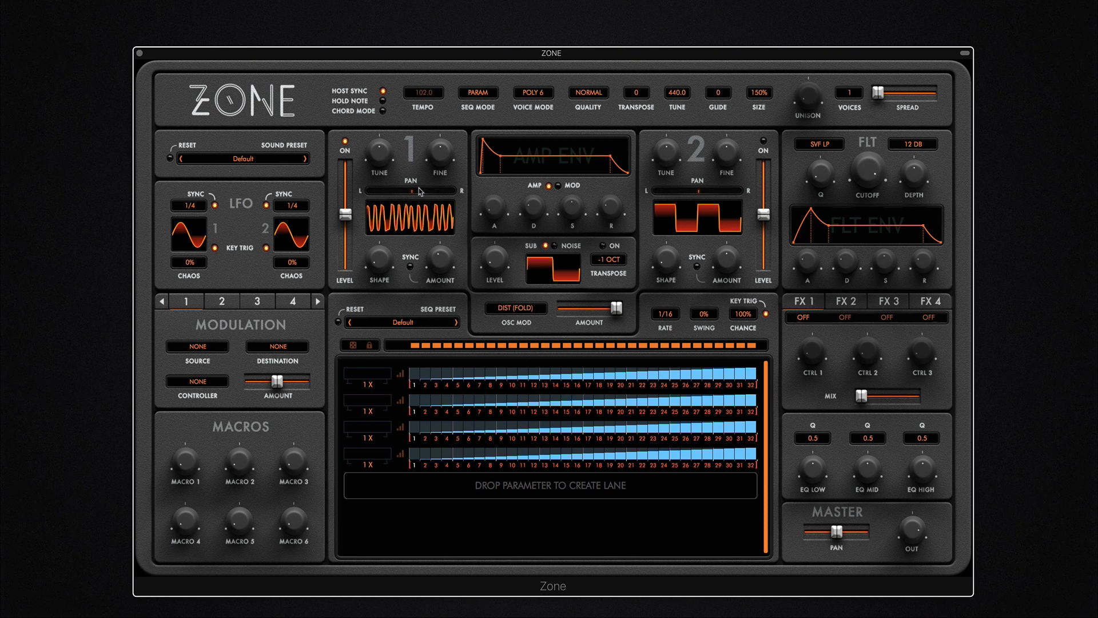
{"action": "left_click", "coordinate": [418, 232]}
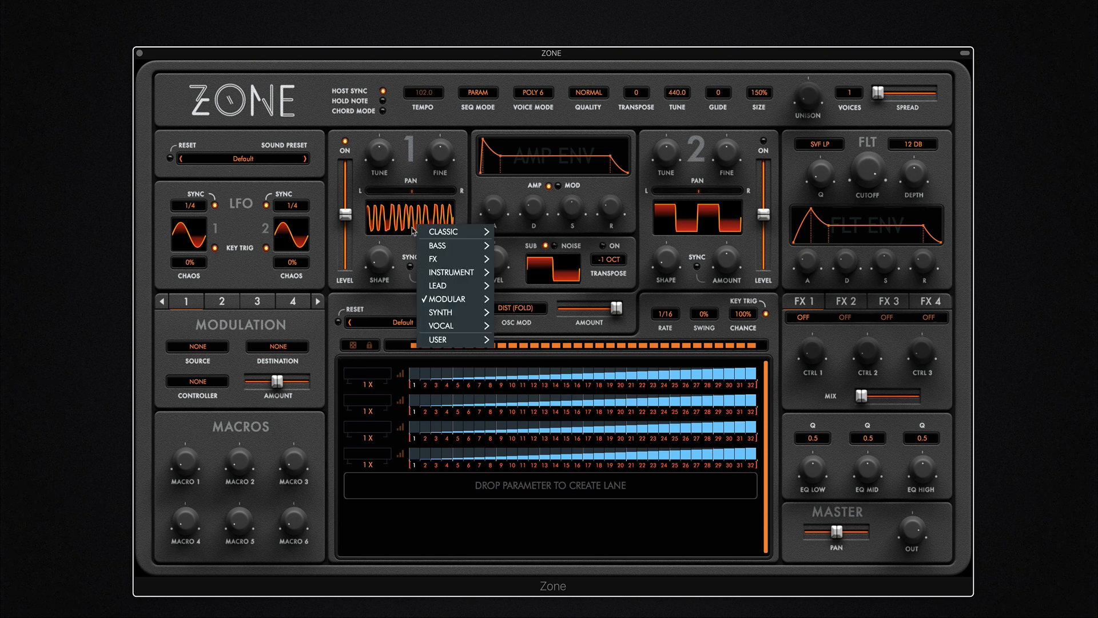
{"action": "left_click", "coordinate": [377, 222]}
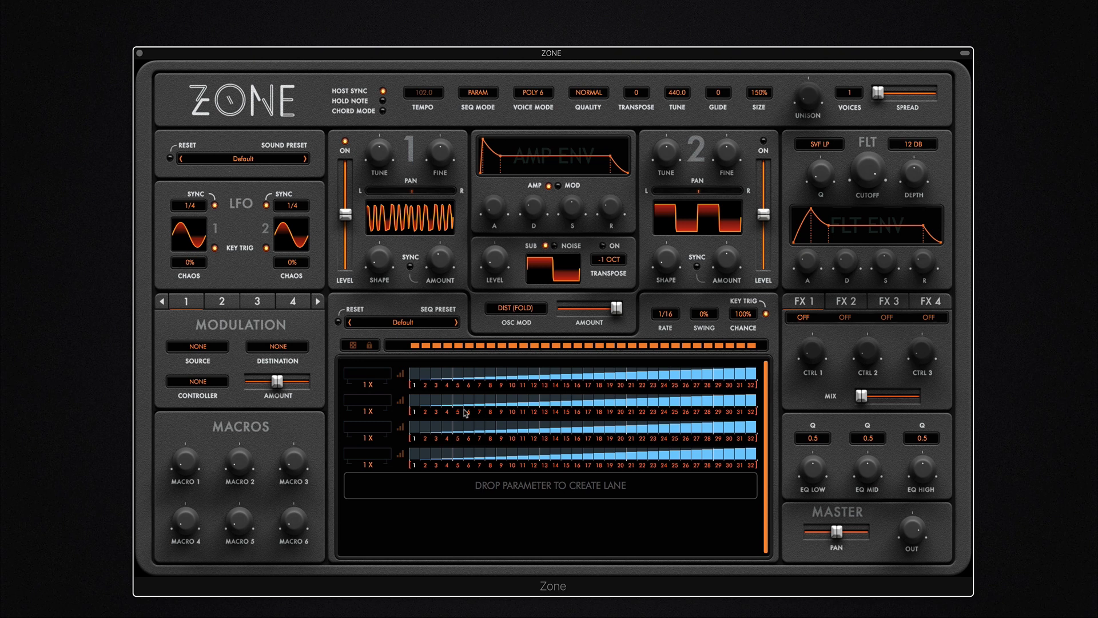
Show the noise generator's settings and return to the sub oscillator, then review the available filter types and slopes.
{"action": "left_click", "coordinate": [559, 246]}
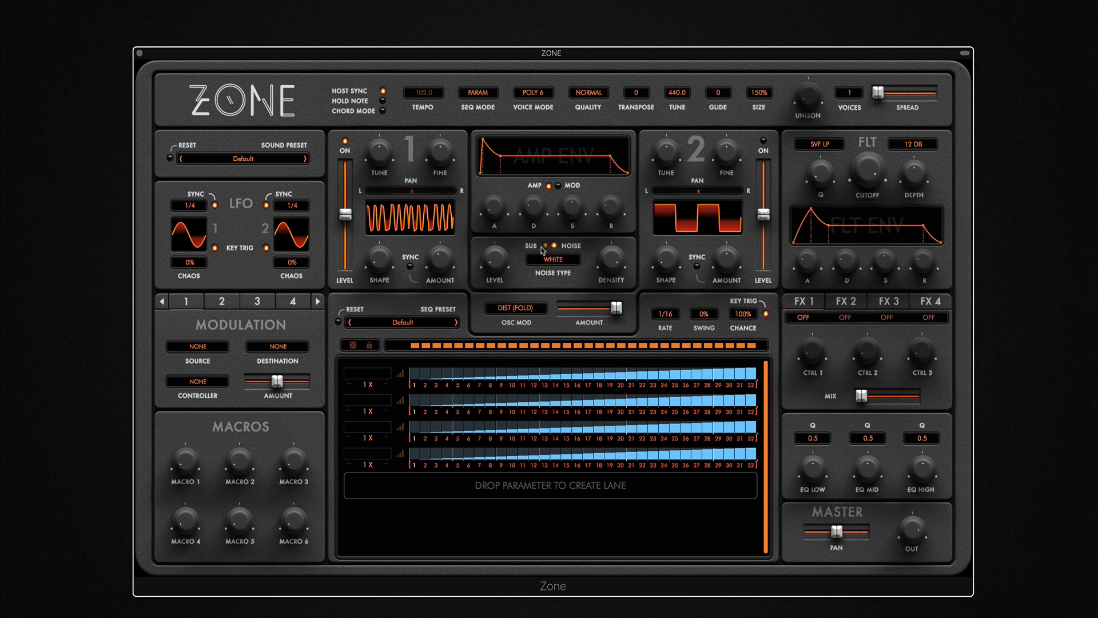
{"action": "left_click", "coordinate": [546, 246]}
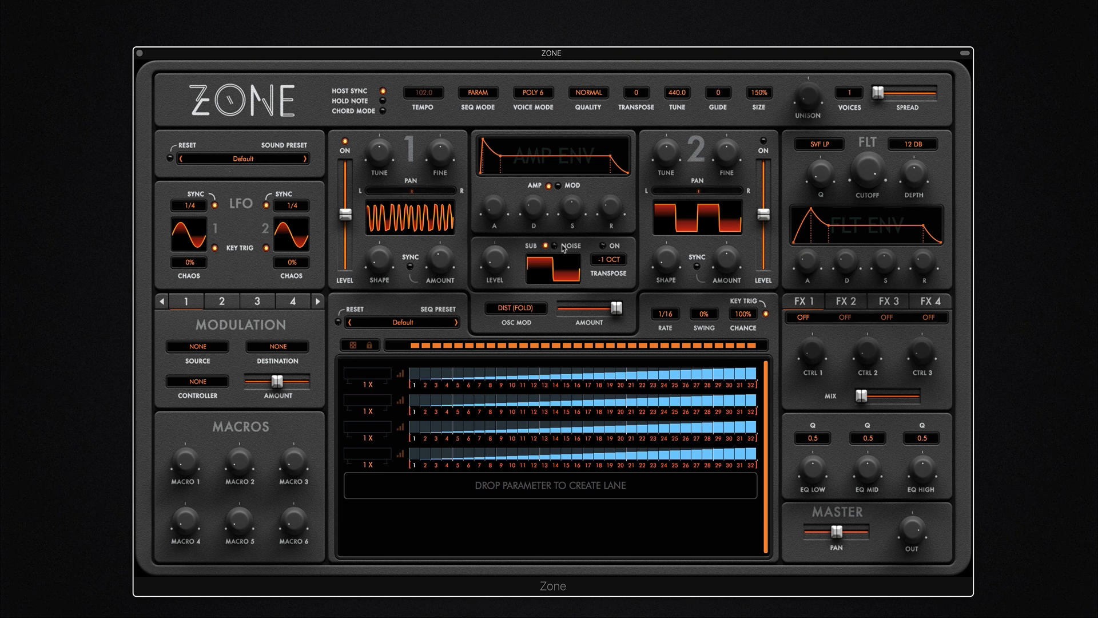
{"action": "left_click", "coordinate": [827, 145]}
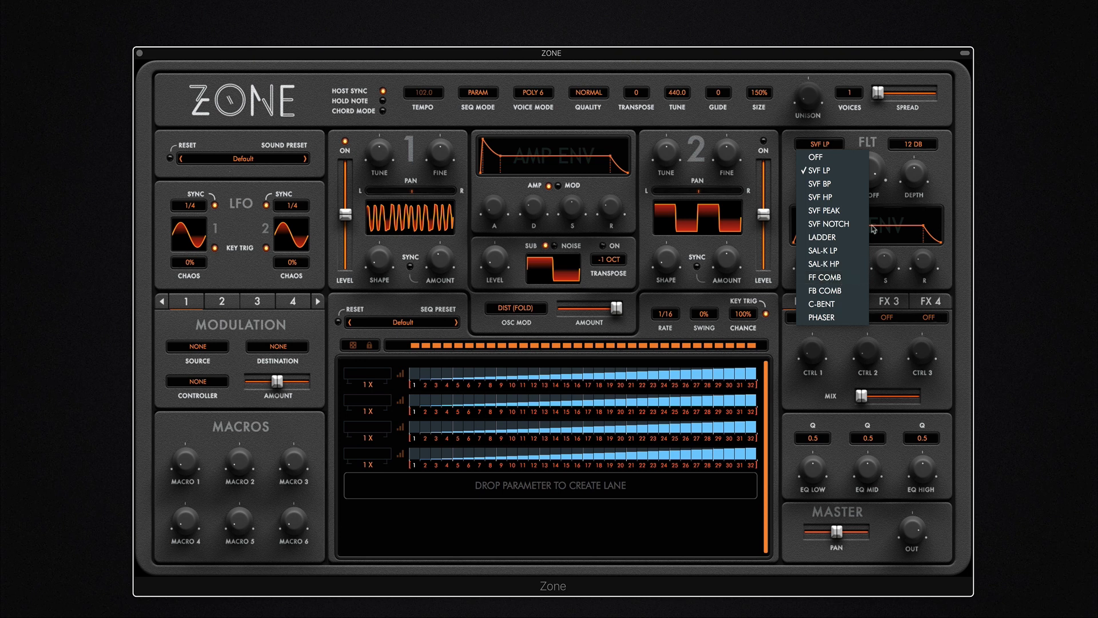
{"action": "left_click", "coordinate": [906, 148]}
{"action": "left_click", "coordinate": [856, 168]}
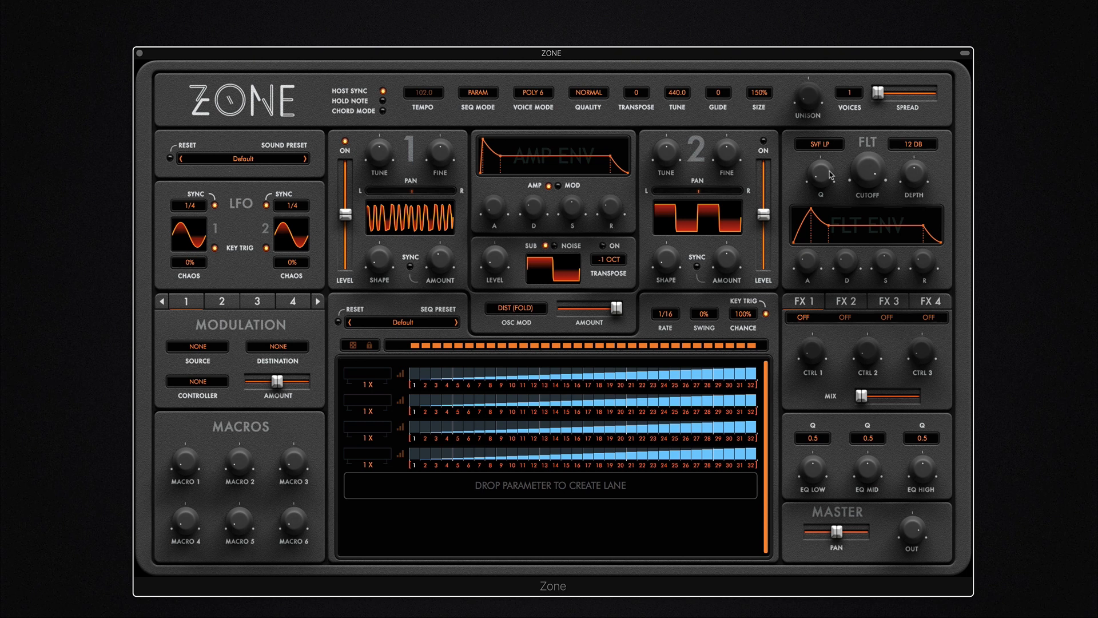
Set effect slot FX 1 to PHASER 6, select slot FX 3, and review the available effect types.
{"action": "left_click", "coordinate": [800, 318]}
{"action": "left_click", "coordinate": [852, 360]}
{"action": "left_click", "coordinate": [895, 302]}
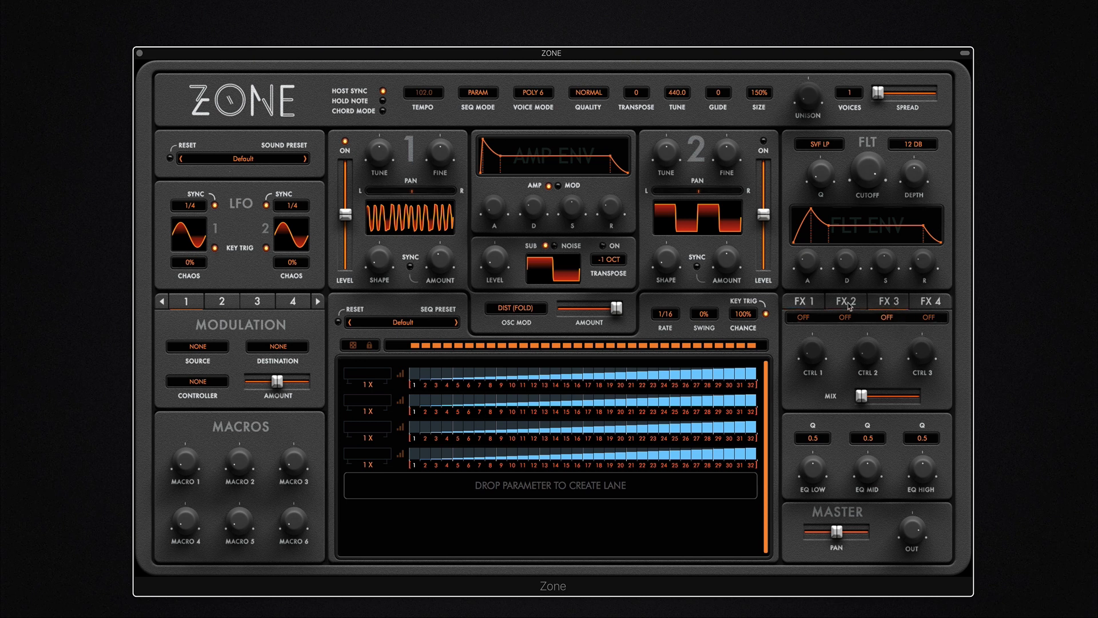
{"action": "left_click", "coordinate": [806, 317]}
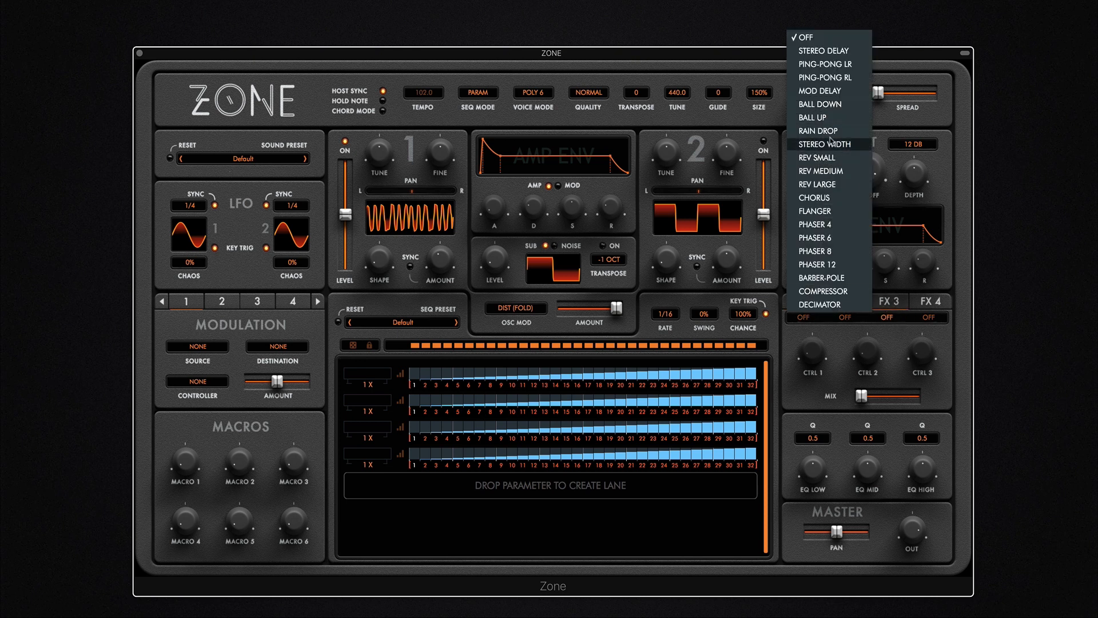
{"action": "left_click", "coordinate": [832, 240]}
{"action": "left_click", "coordinate": [854, 316]}
{"action": "left_click", "coordinate": [897, 354]}
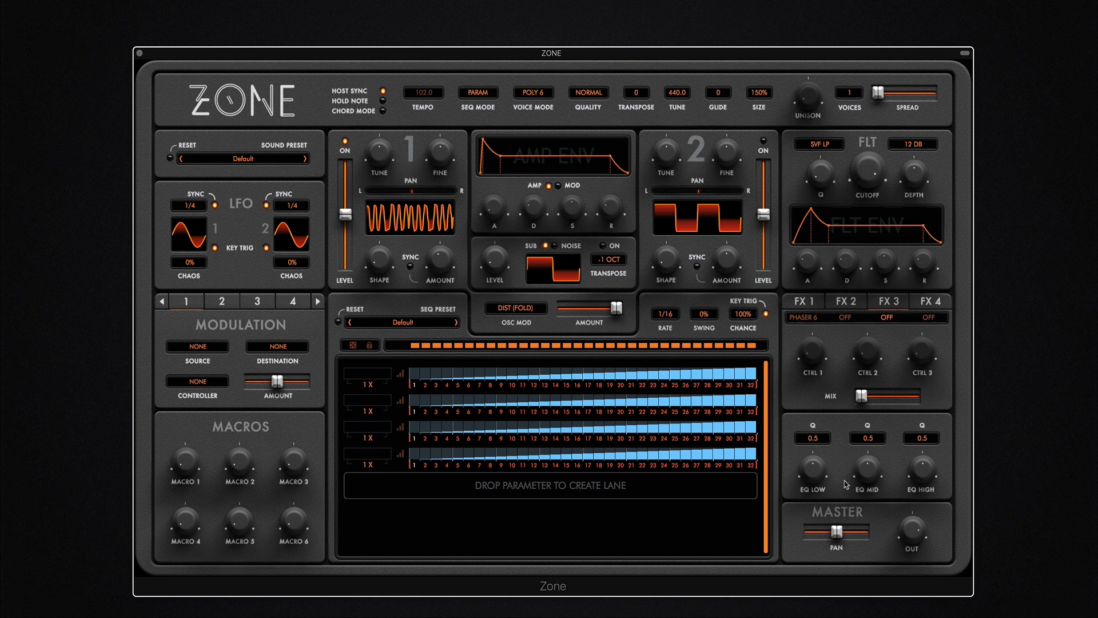
{"action": "left_click", "coordinate": [803, 318]}
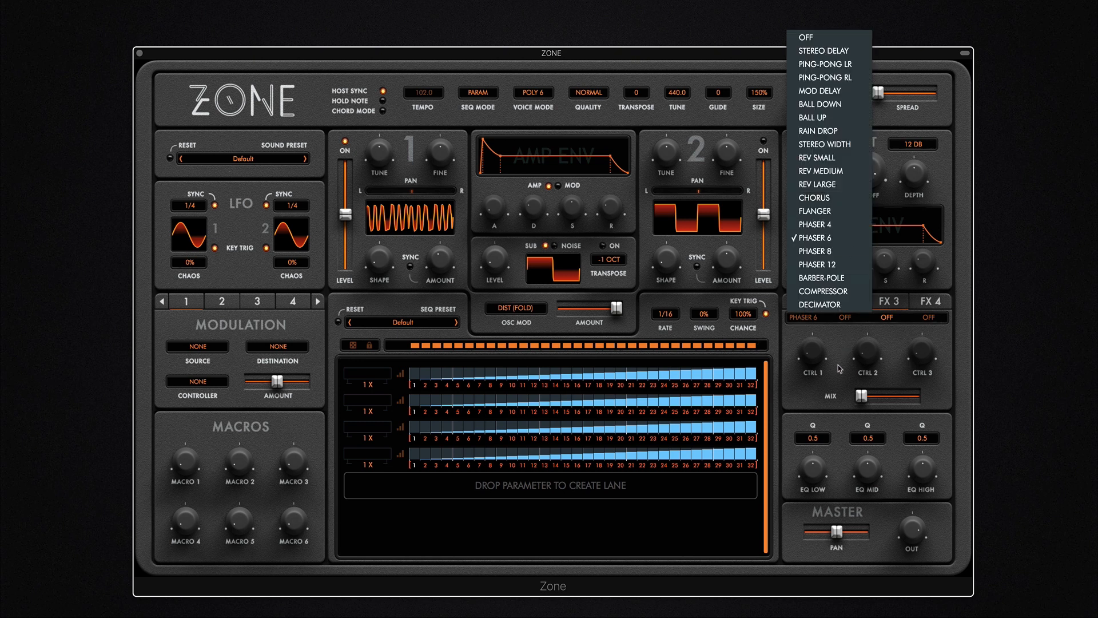
{"action": "left_click", "coordinate": [826, 381]}
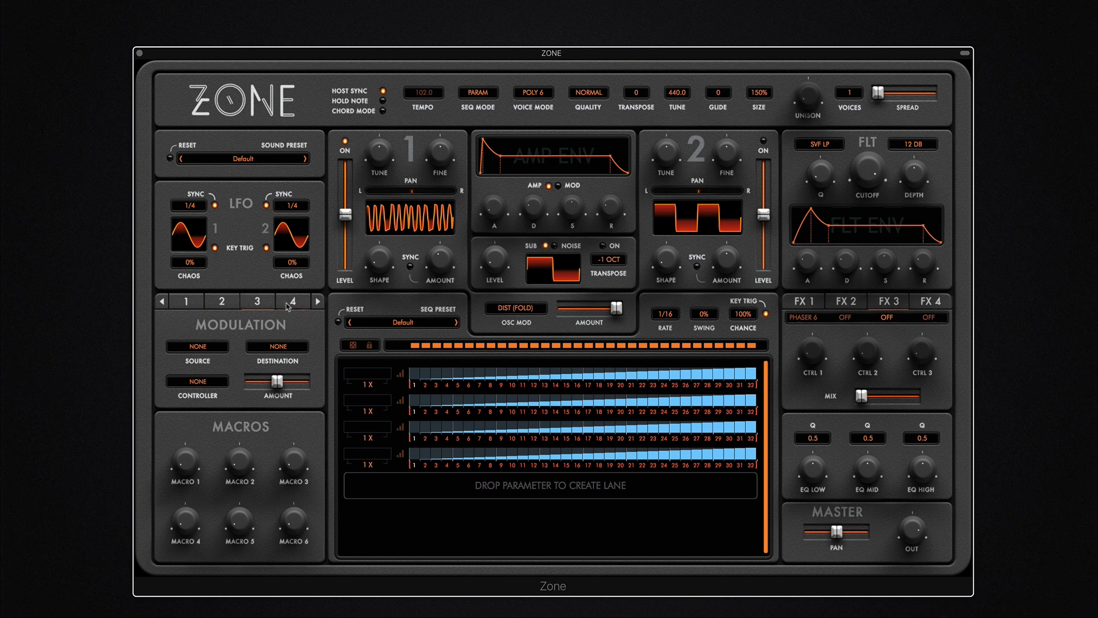
Page forward and back through the modulation slots and view slots 1 to 4 in turn.
{"action": "left_click", "coordinate": [316, 301]}
{"action": "left_click", "coordinate": [164, 303]}
{"action": "left_click", "coordinate": [187, 308]}
{"action": "left_click", "coordinate": [223, 303]}
{"action": "left_click", "coordinate": [256, 303]}
{"action": "left_click", "coordinate": [293, 304]}
Load the sound preset 00. Atmospatial 1 [SR] from the Best of bank and close the preset browser.
{"action": "left_click", "coordinate": [230, 158]}
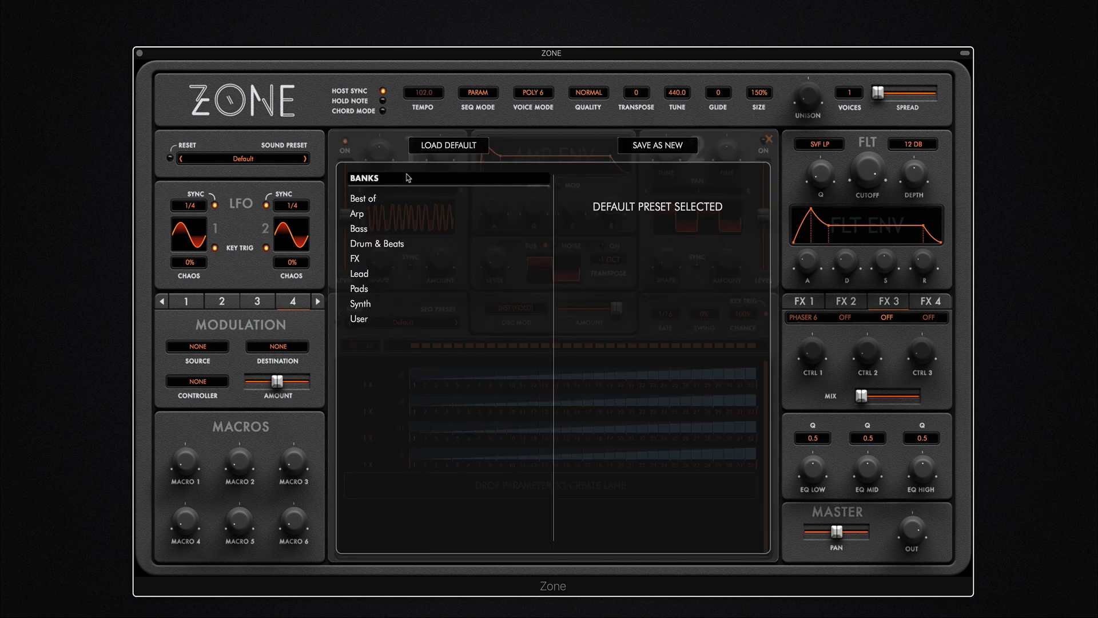
{"action": "left_click", "coordinate": [379, 200]}
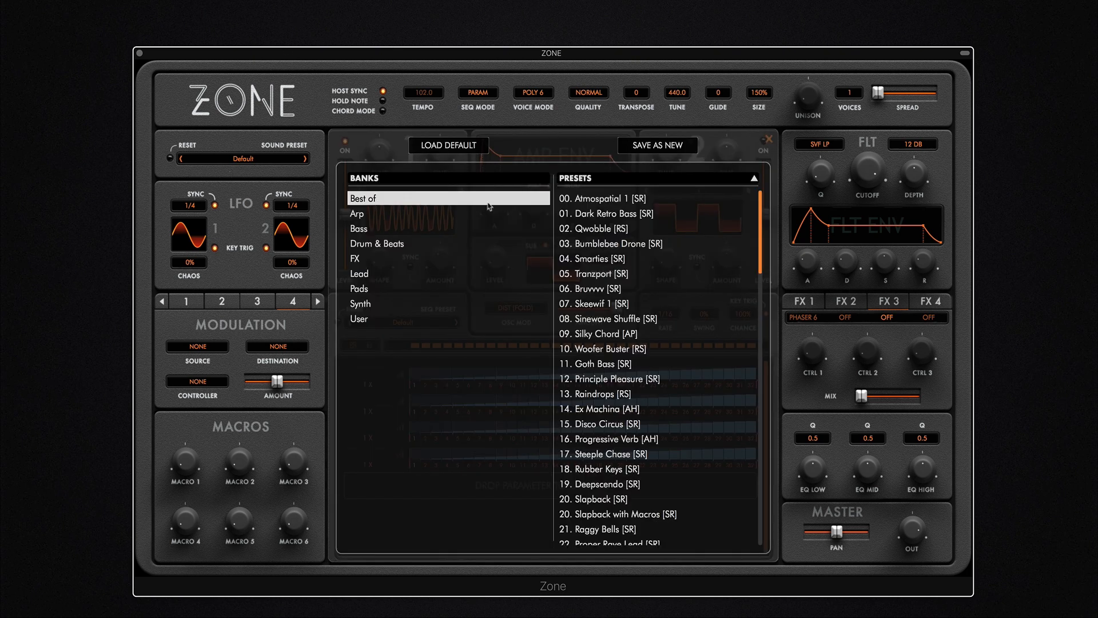
{"action": "left_click", "coordinate": [611, 200]}
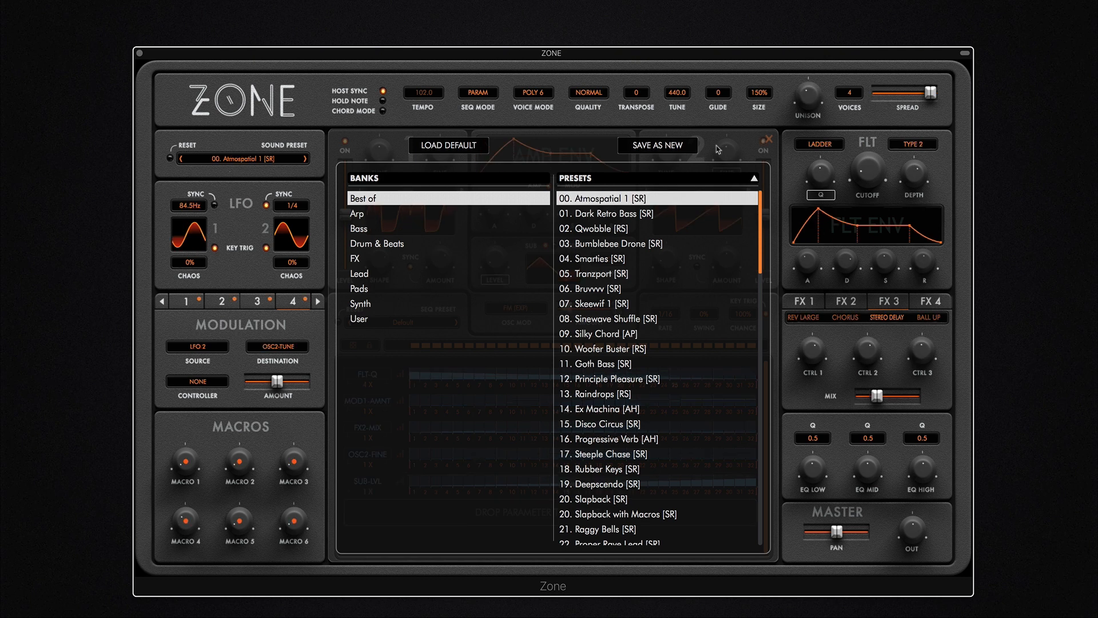
{"action": "left_click", "coordinate": [768, 139]}
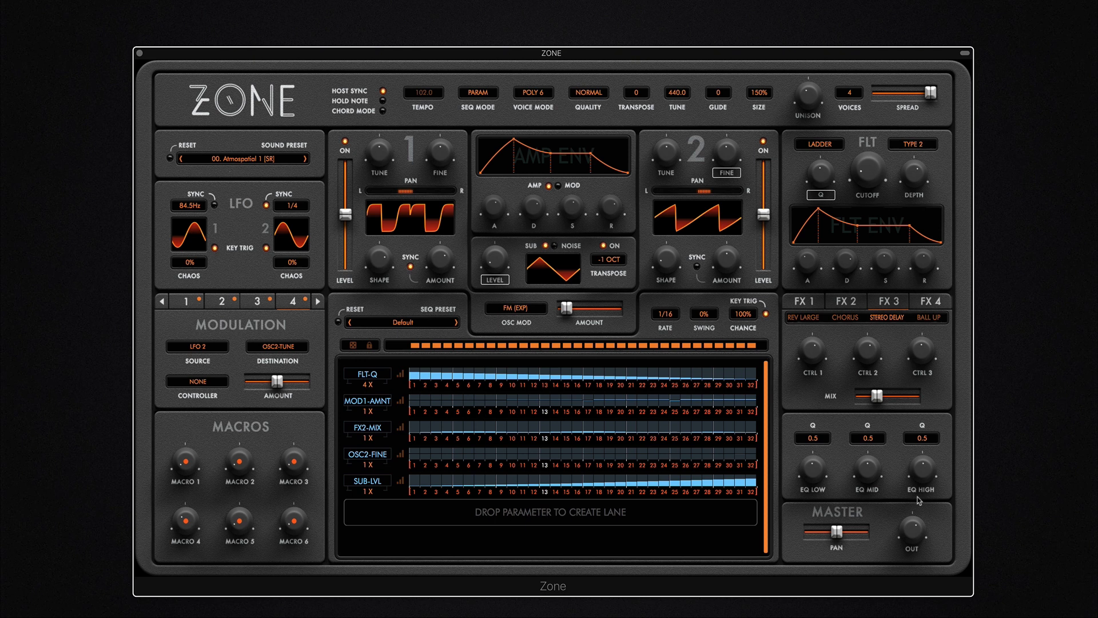
Check the quality options while keeping NORMAL, then expand the OSC2-FINE sequencer lane for inspection and collapse it again.
{"action": "left_click", "coordinate": [589, 92]}
{"action": "left_click", "coordinate": [597, 121]}
{"action": "left_click", "coordinate": [401, 453]}
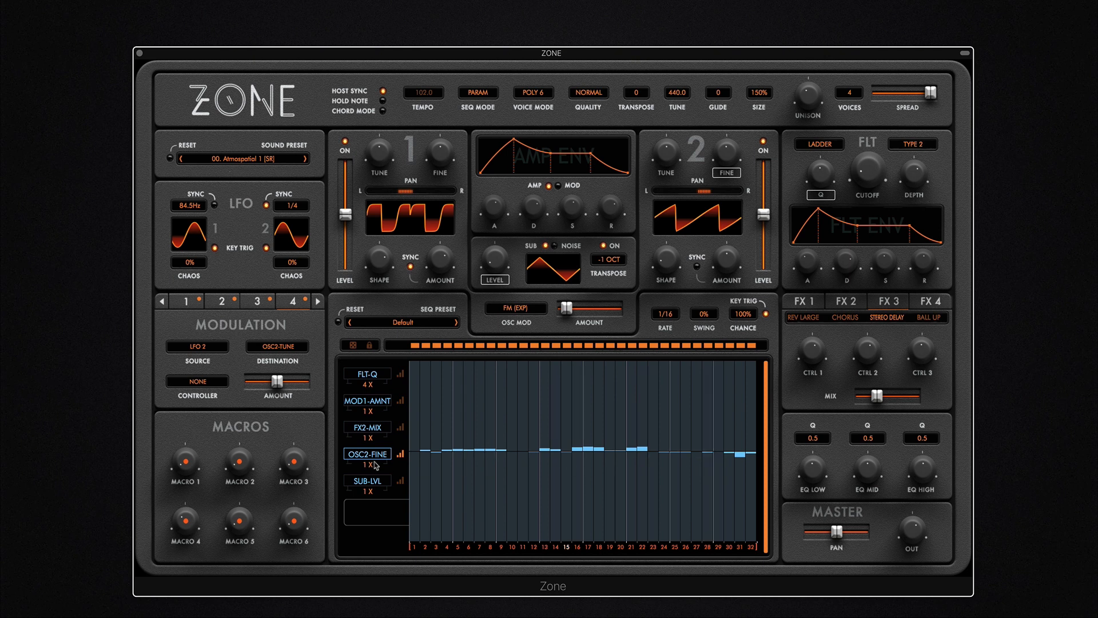
{"action": "left_click", "coordinate": [400, 455]}
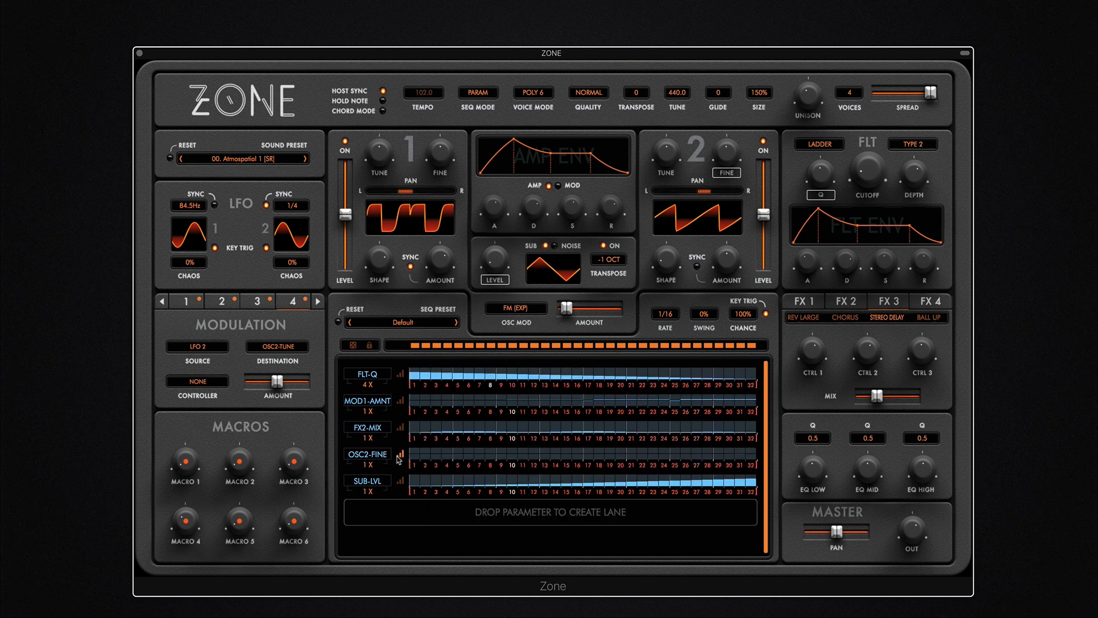
Load the preset 01. Dark Retro Bass [SR], then expand and collapse its OSC2-FINE lane to inspect the steps.
{"action": "left_click", "coordinate": [306, 159]}
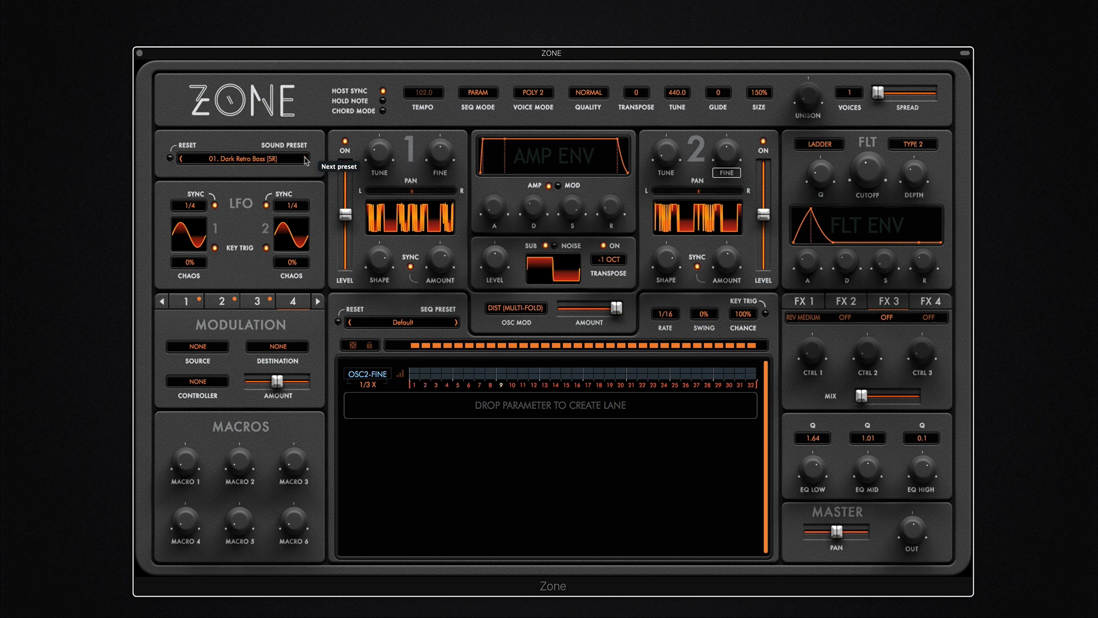
{"action": "left_click", "coordinate": [405, 375]}
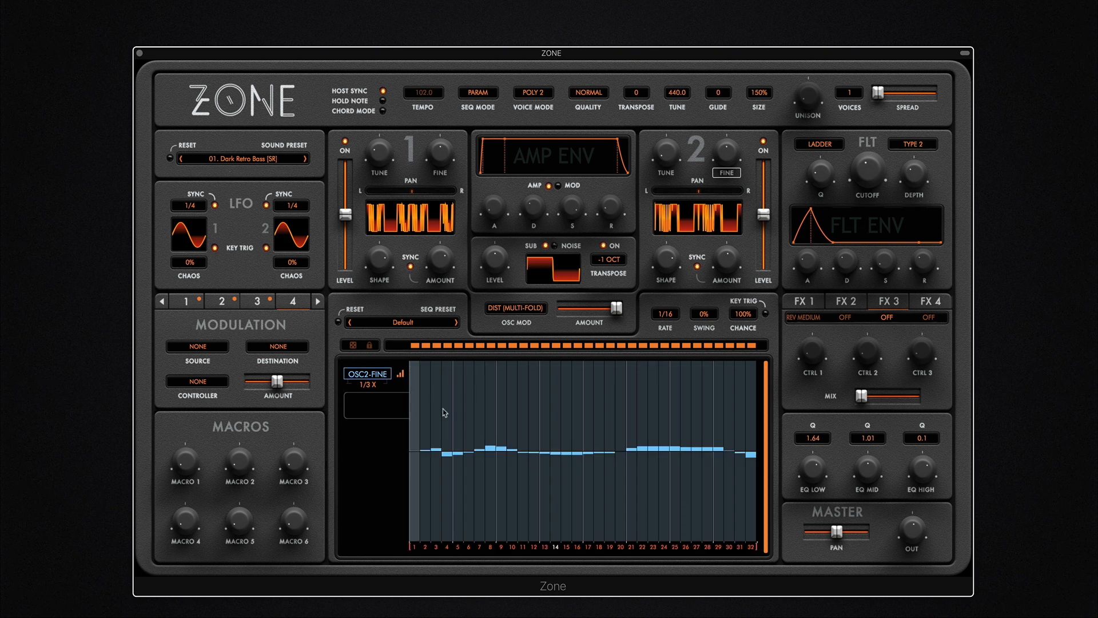
{"action": "left_click", "coordinate": [401, 375]}
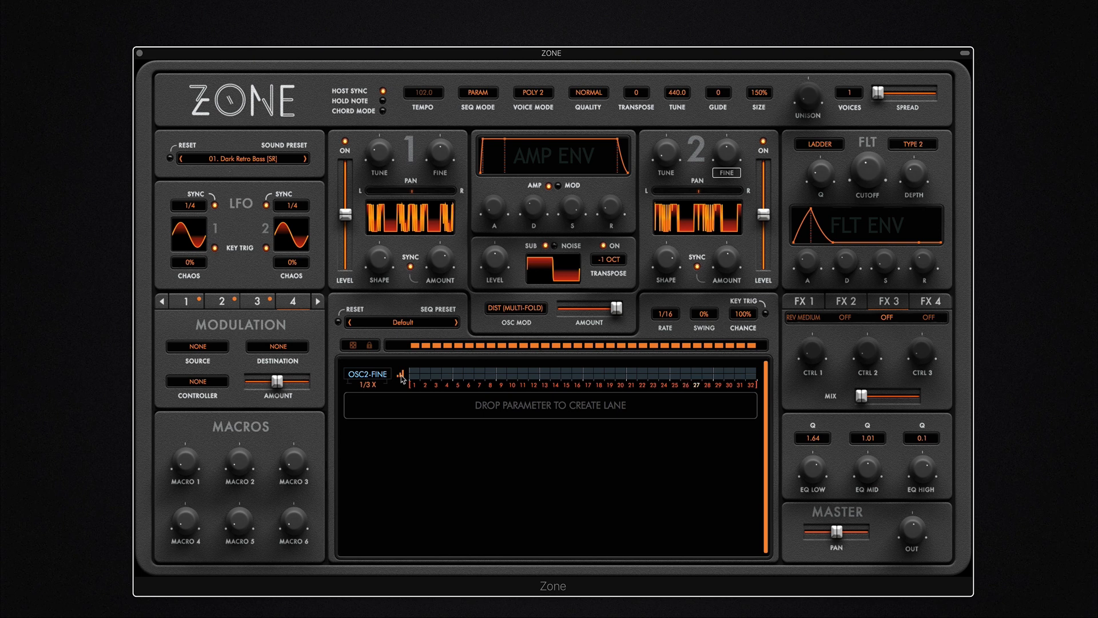
Audition the following sound presets one by one, from 02. Qwobble [RS] through to 10. Woofer Buster [RS].
{"action": "left_click", "coordinate": [305, 159]}
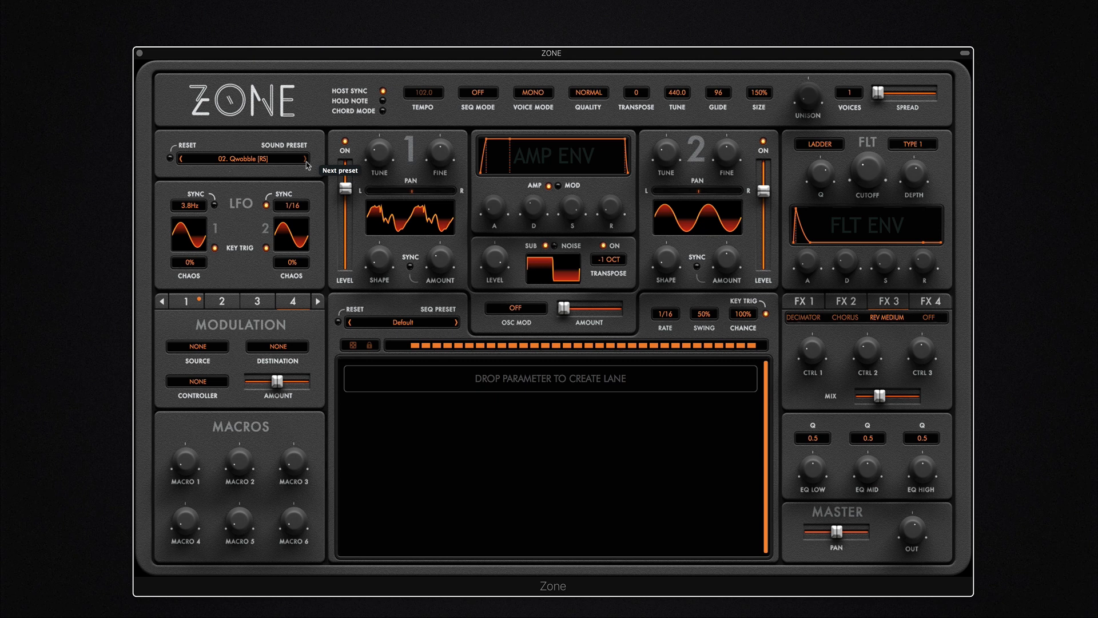
{"action": "left_click", "coordinate": [306, 160]}
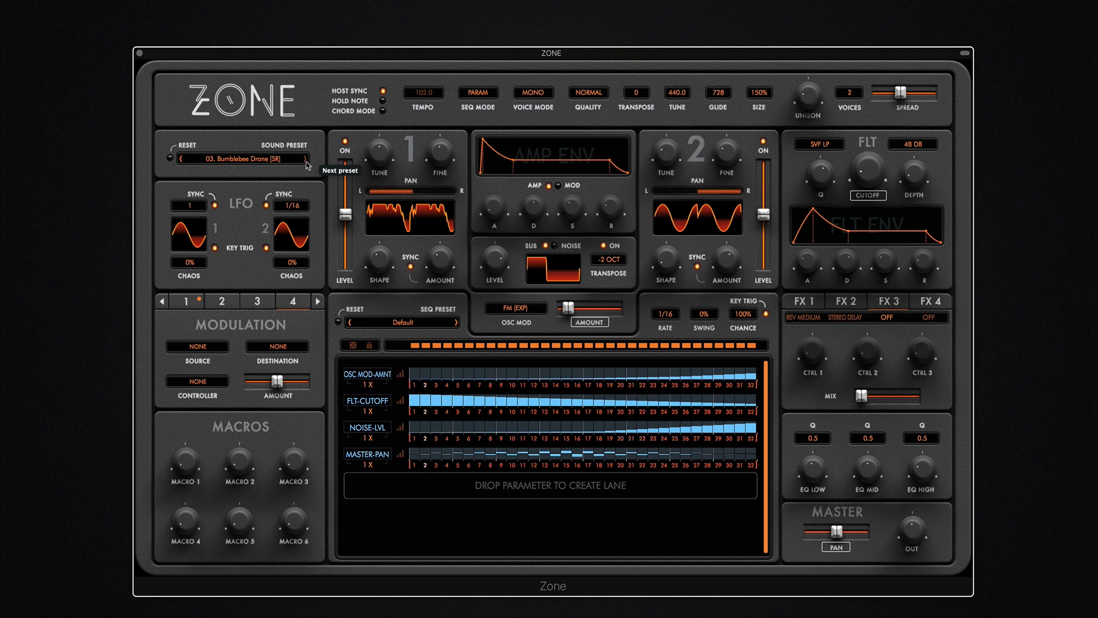
{"action": "left_click", "coordinate": [305, 160]}
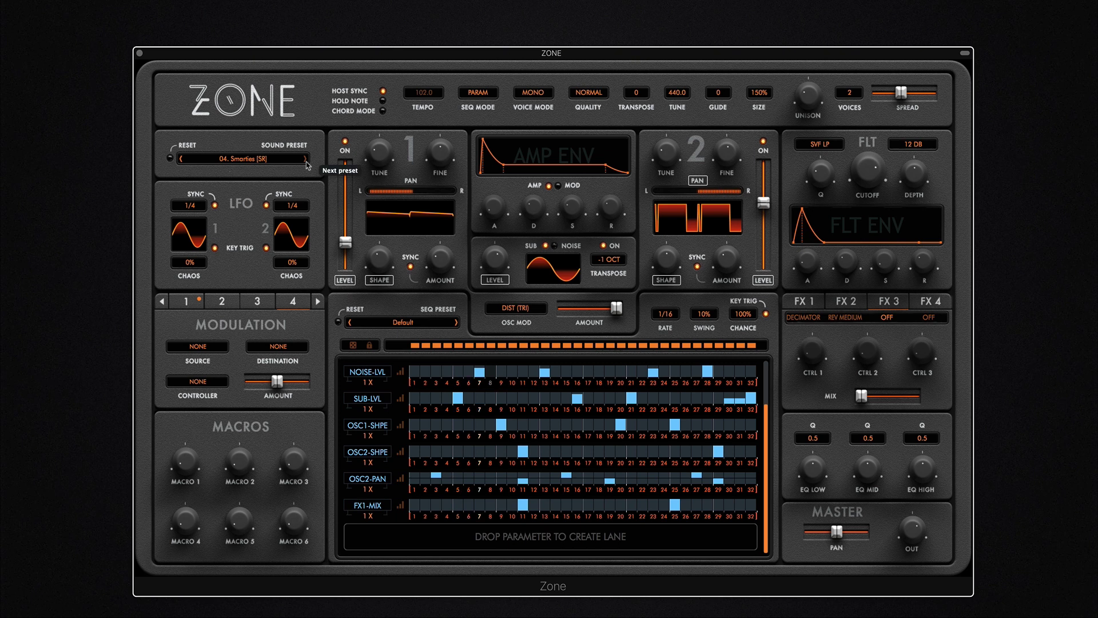
{"action": "left_click", "coordinate": [306, 162]}
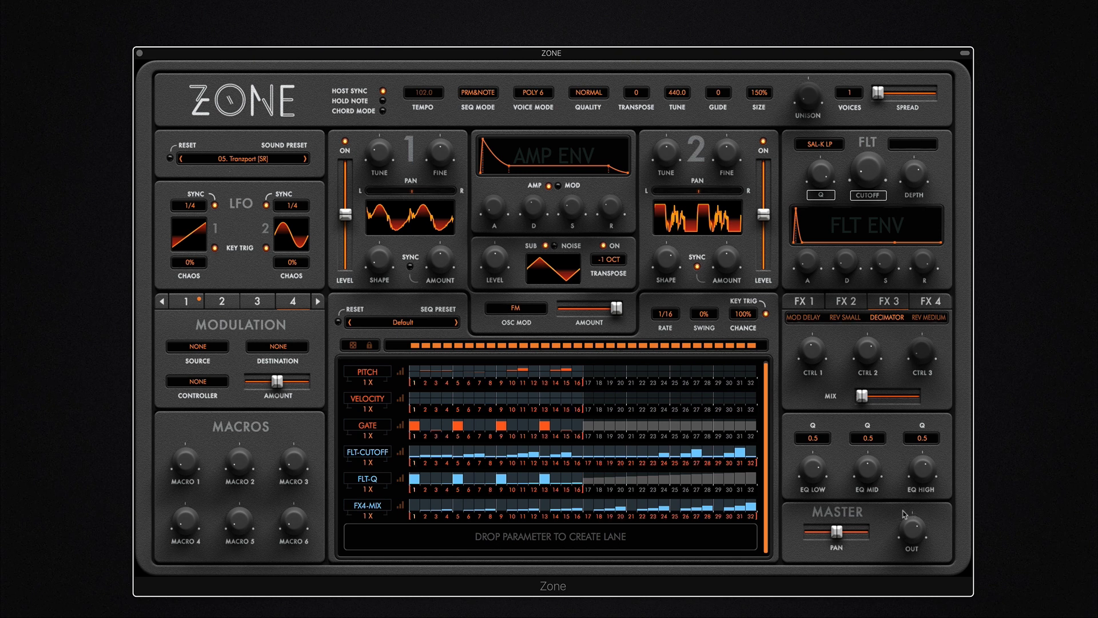
{"action": "left_click", "coordinate": [306, 161]}
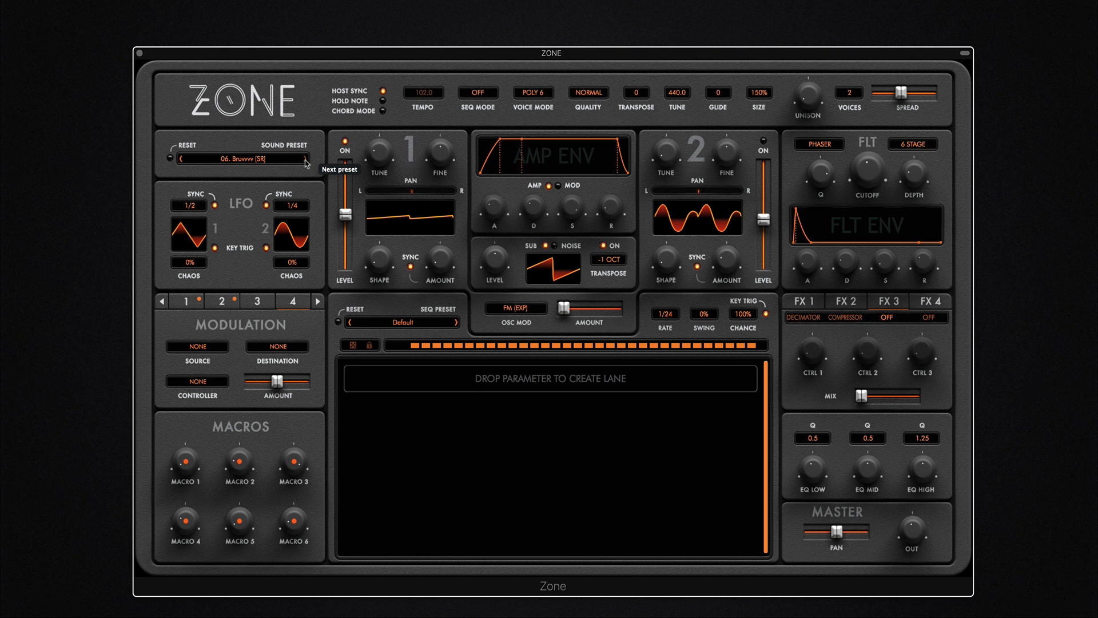
{"action": "left_click", "coordinate": [306, 159]}
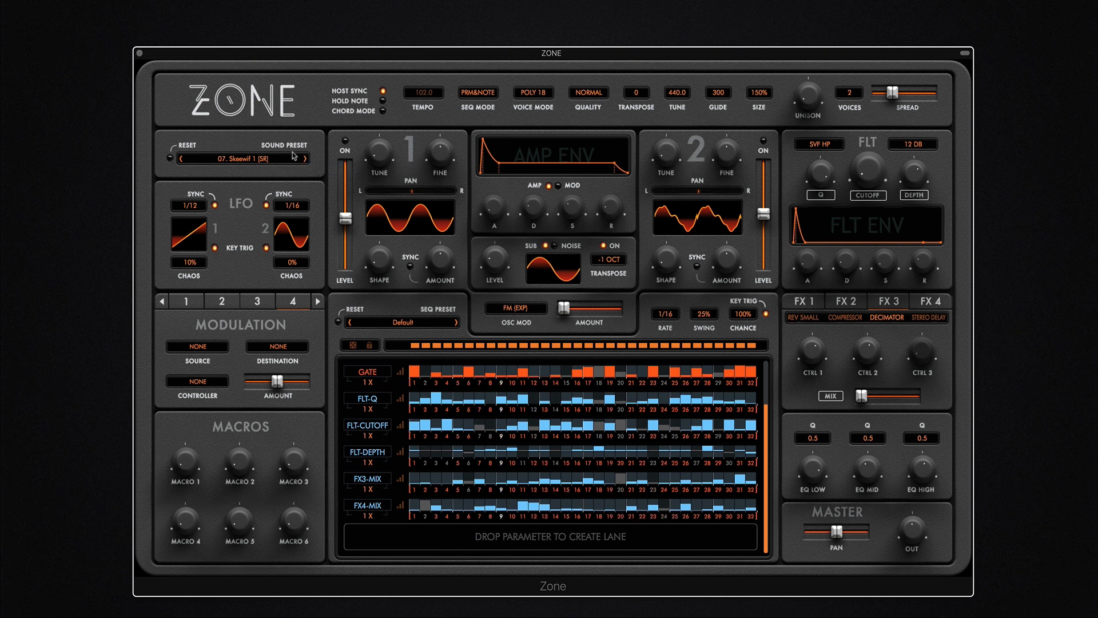
{"action": "left_click", "coordinate": [308, 159]}
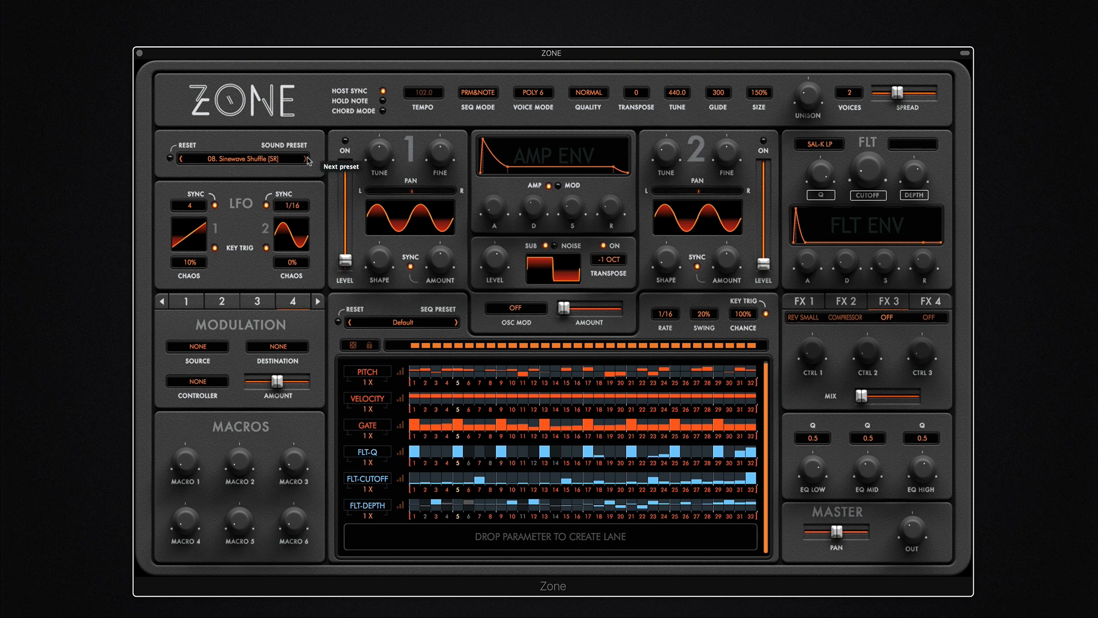
{"action": "left_click", "coordinate": [308, 159]}
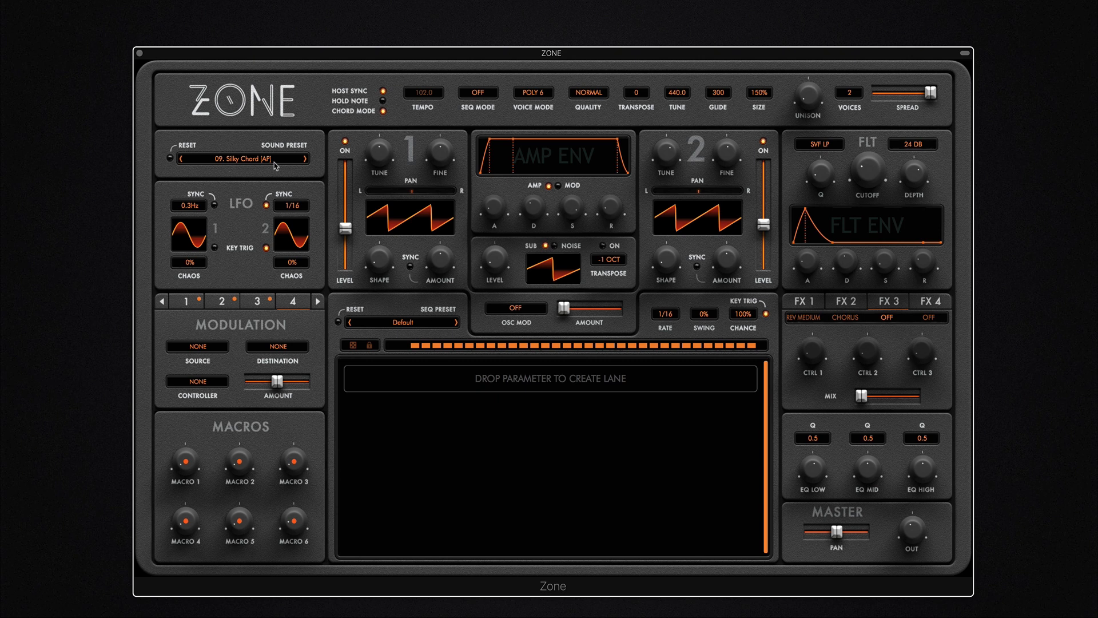
{"action": "left_click", "coordinate": [306, 160]}
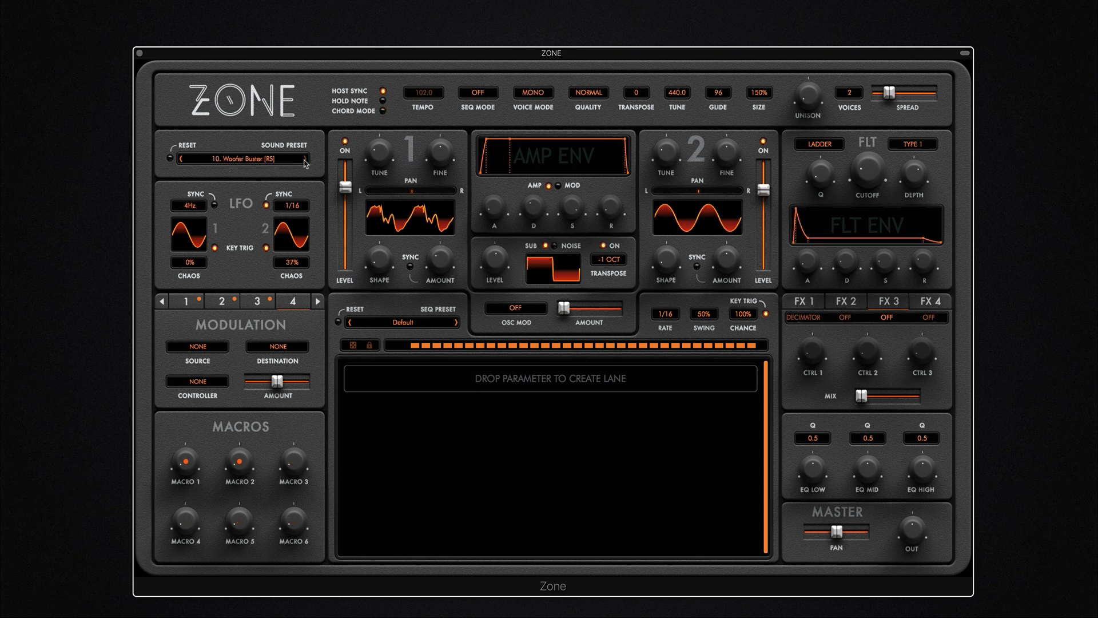
Open the Bass bank in the preset browser and audition its presets in order from Acid Lab [SR] to Bad Kompanian Bass [RS].
{"action": "left_click", "coordinate": [280, 159]}
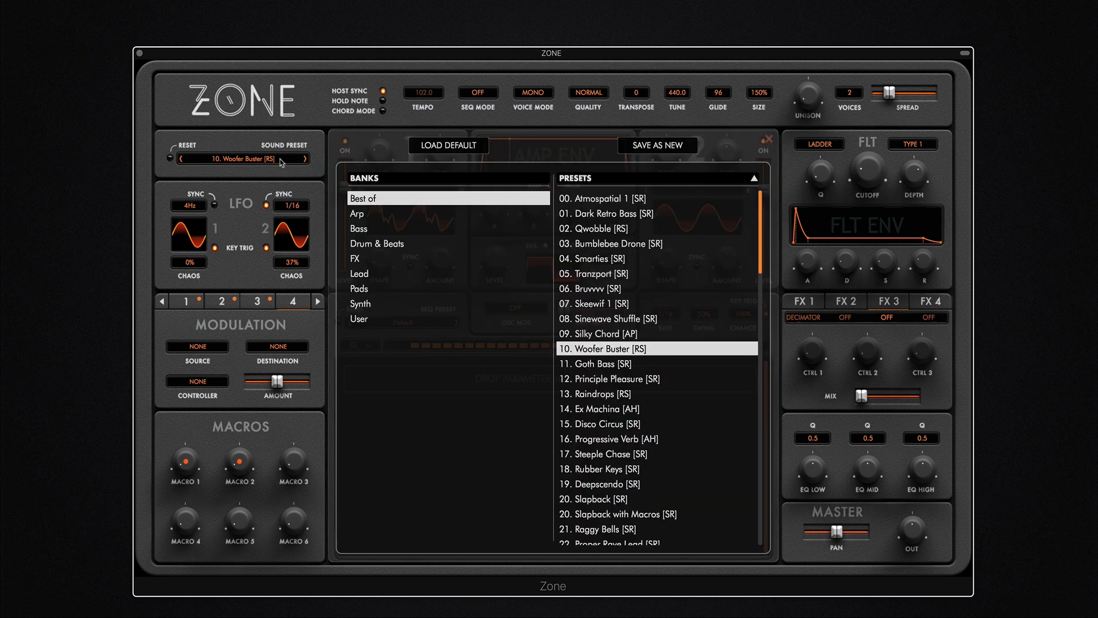
{"action": "left_click", "coordinate": [382, 229]}
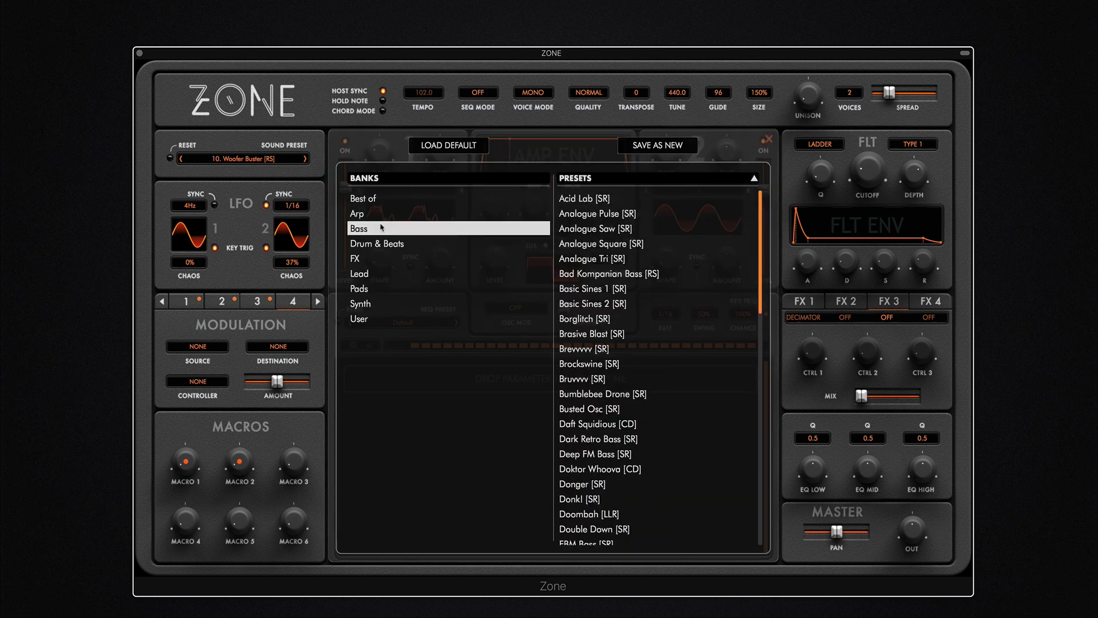
{"action": "left_click", "coordinate": [587, 207]}
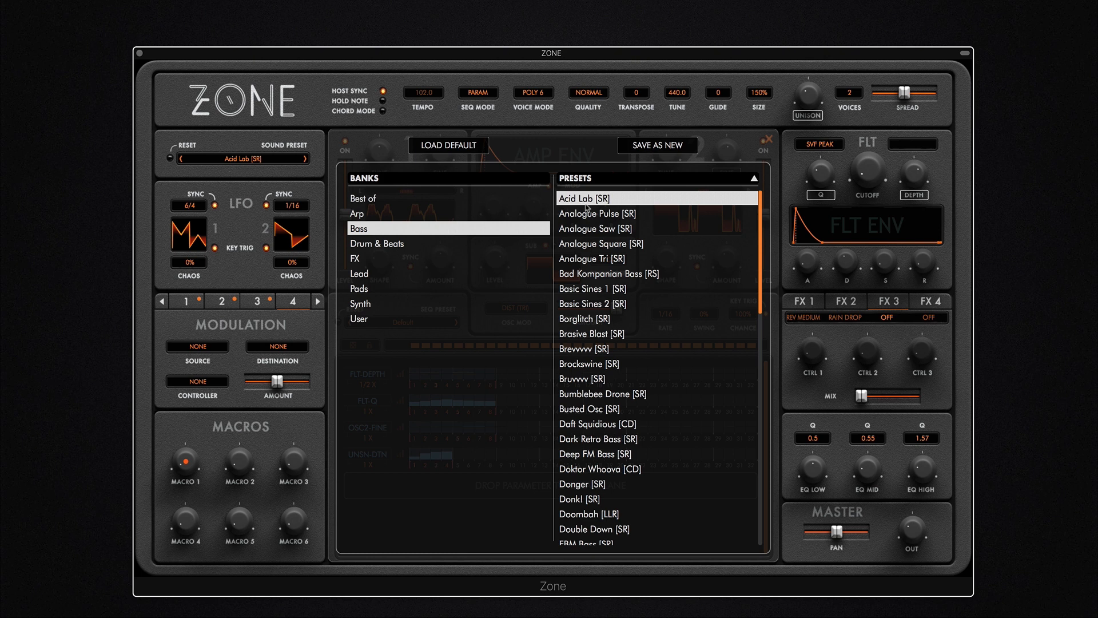
{"action": "left_click", "coordinate": [579, 216]}
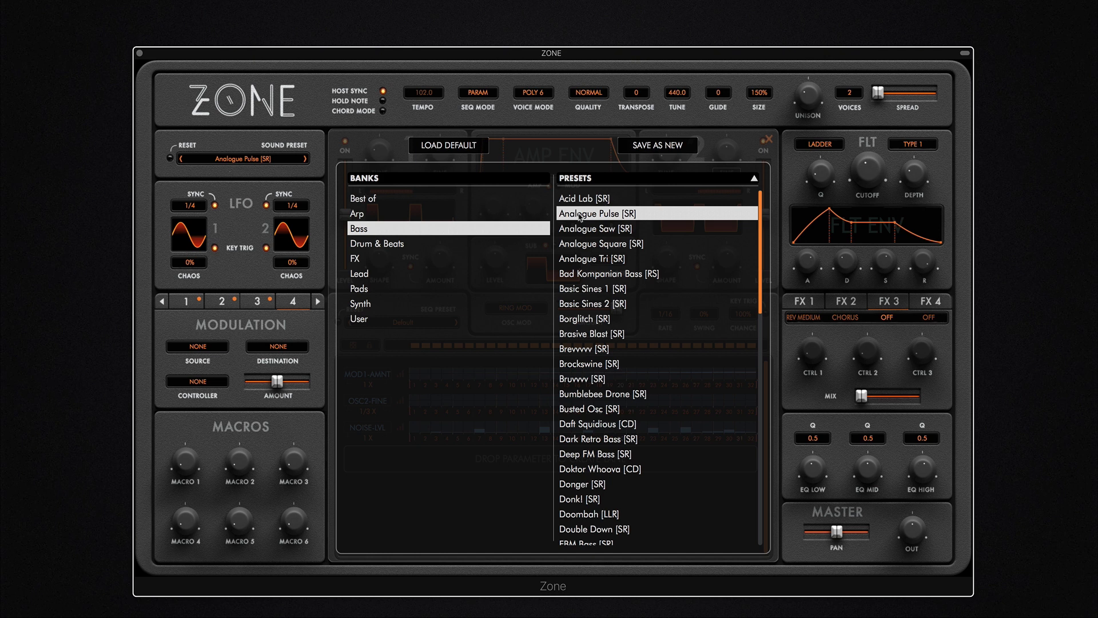
{"action": "left_click", "coordinate": [584, 231]}
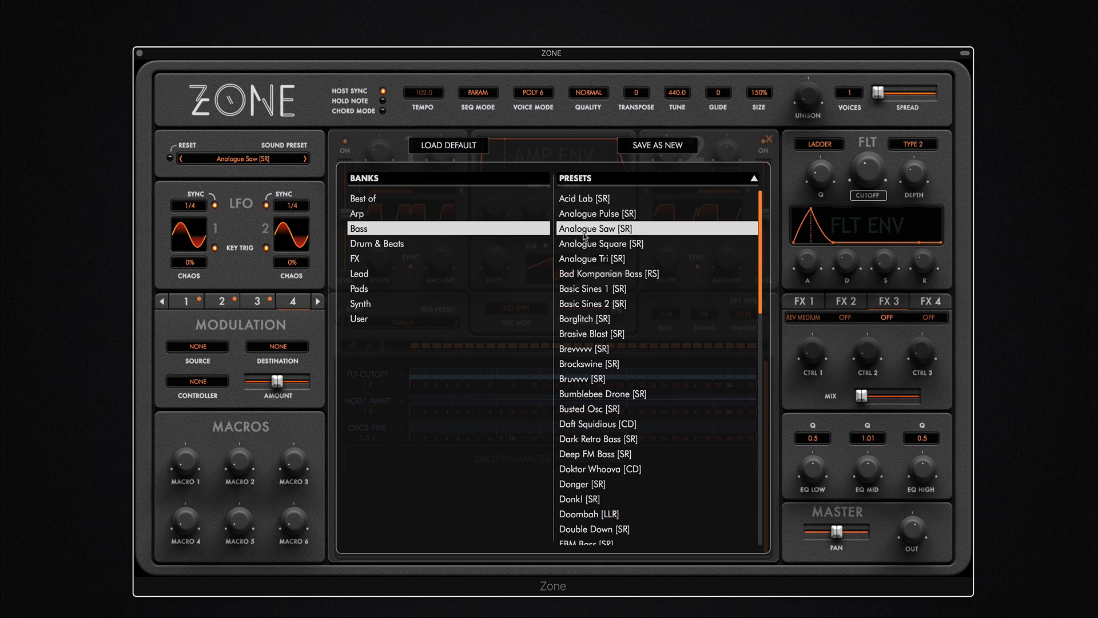
{"action": "left_click", "coordinate": [615, 248]}
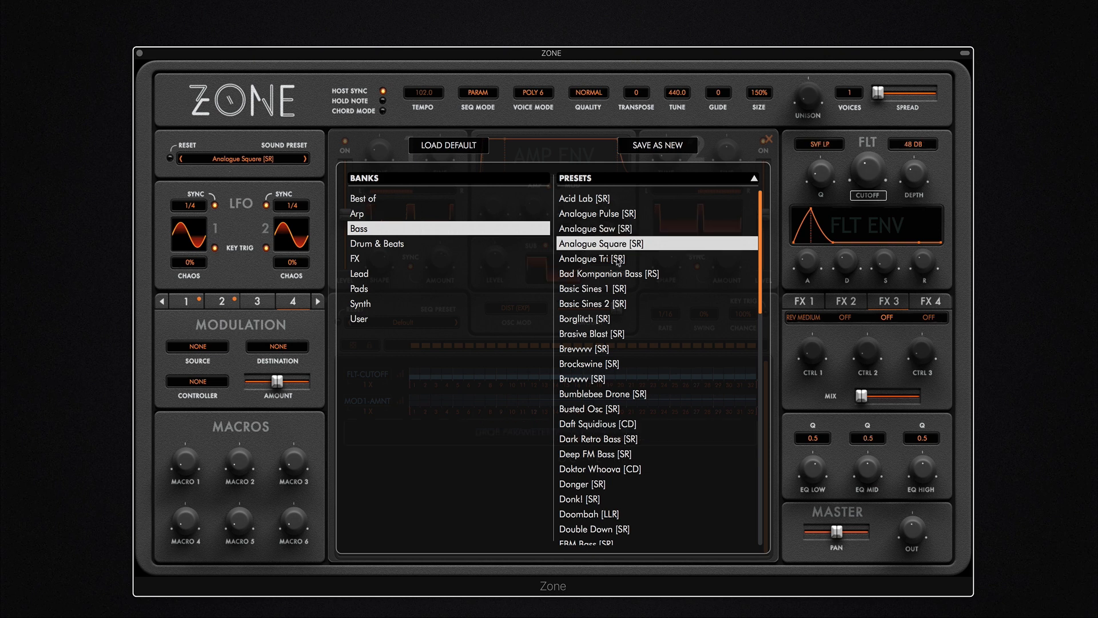
{"action": "left_click", "coordinate": [617, 261]}
{"action": "left_click", "coordinate": [623, 275]}
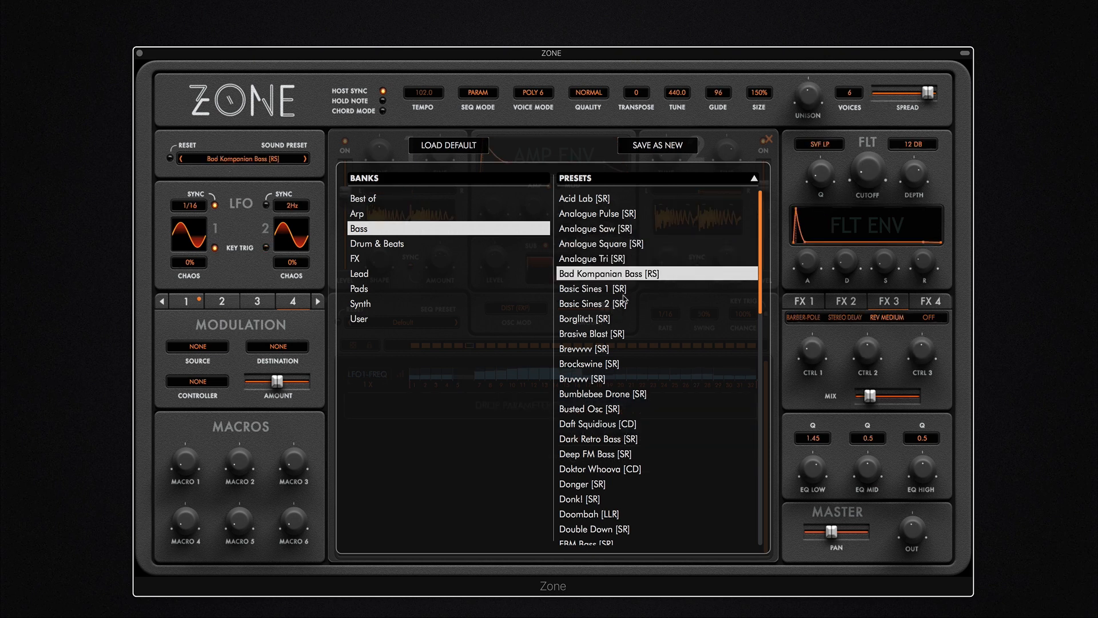
Audition the Bass presets Basic Sines 2, Brasive Blast, Brockswine, Bumblebee Drone and Busted Osc, plus one further down the list.
{"action": "left_click", "coordinate": [624, 299]}
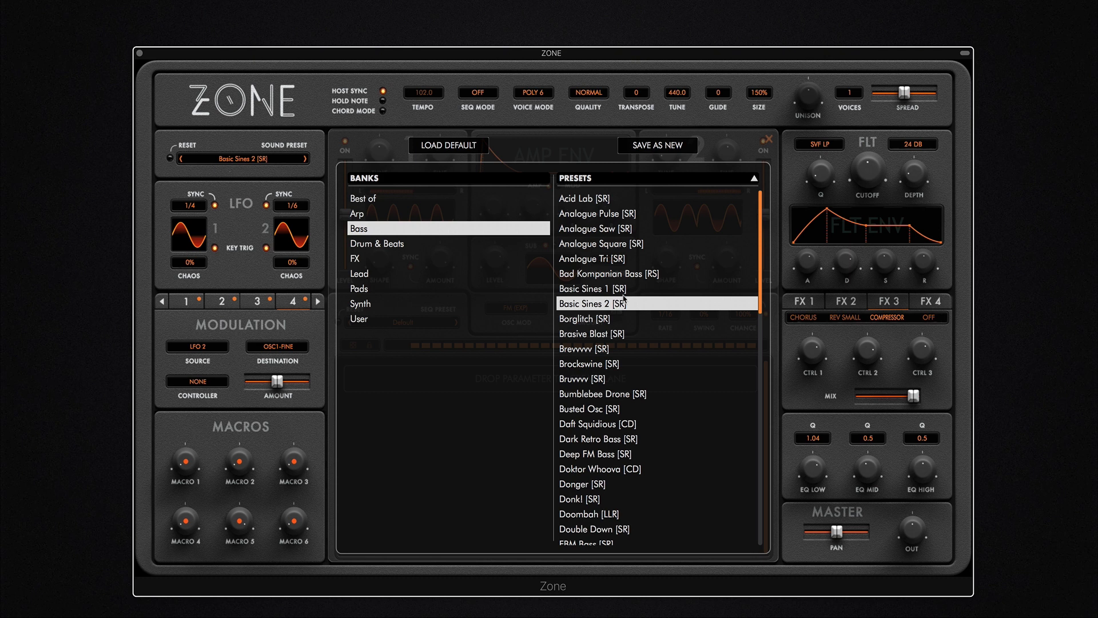
{"action": "left_click", "coordinate": [632, 337]}
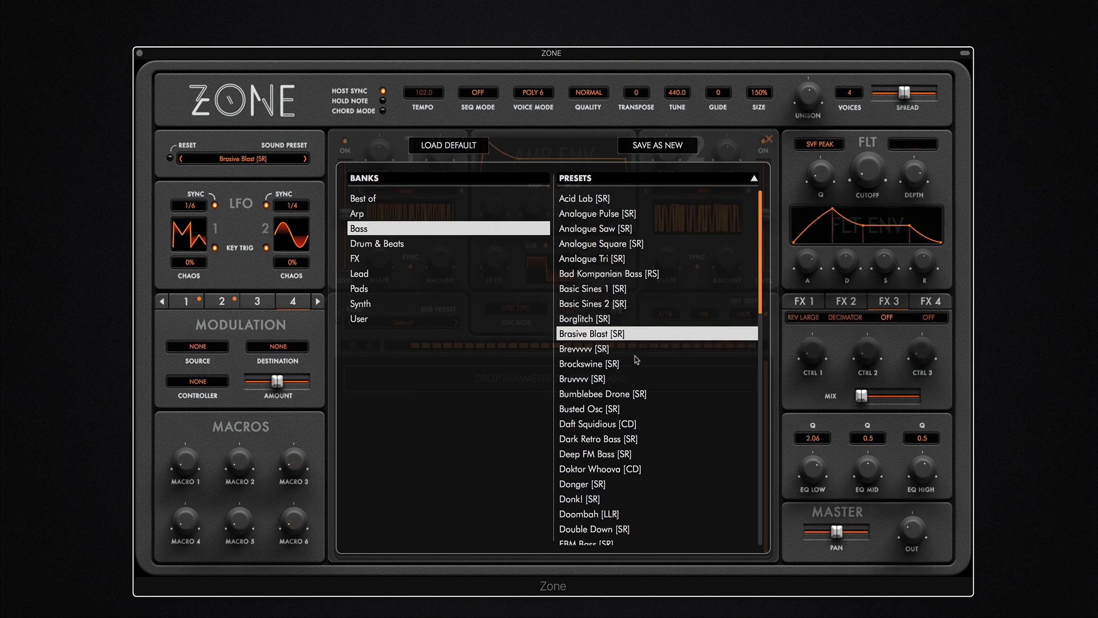
{"action": "left_click", "coordinate": [635, 361]}
{"action": "left_click", "coordinate": [638, 393]}
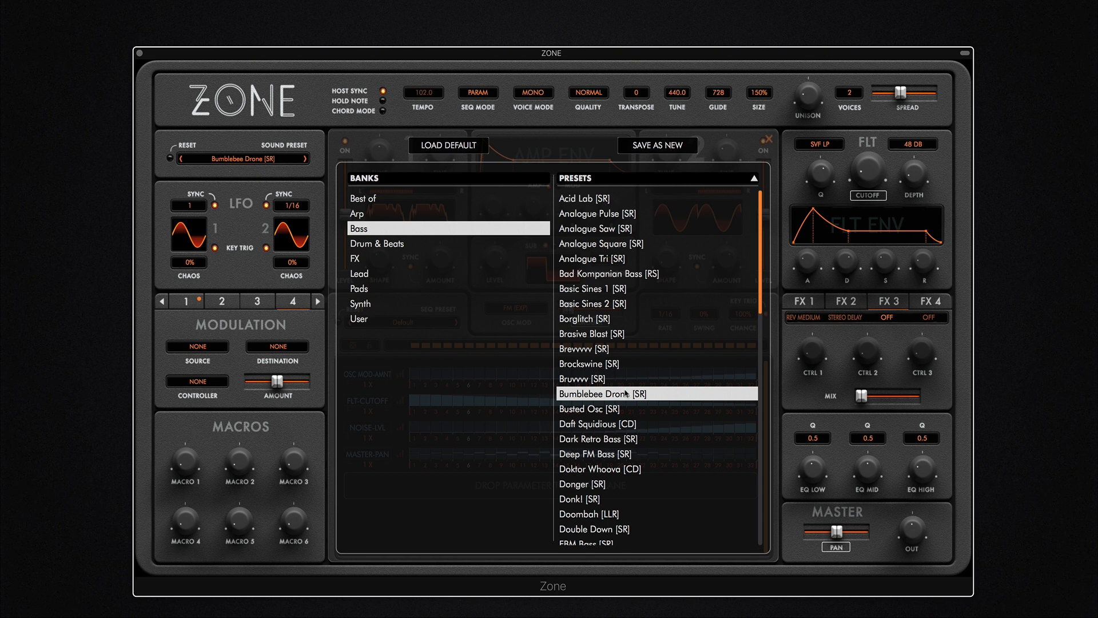
{"action": "left_click", "coordinate": [625, 411]}
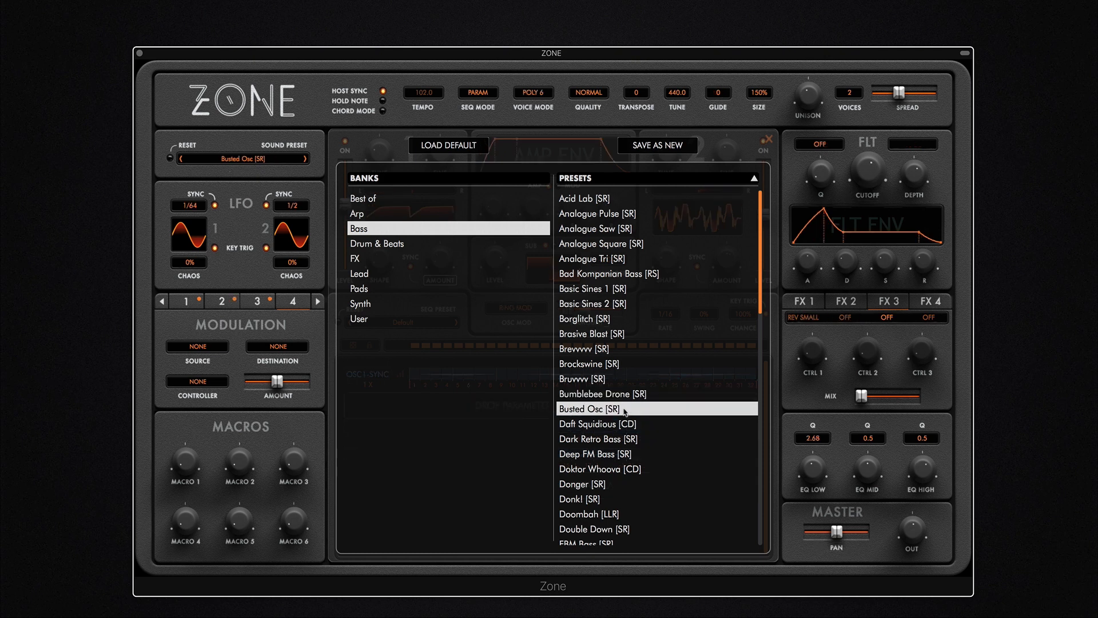
{"action": "scroll", "coordinate": [629, 452], "scroll_direction": "down", "scroll_amount": 10}
{"action": "left_click", "coordinate": [614, 451]}
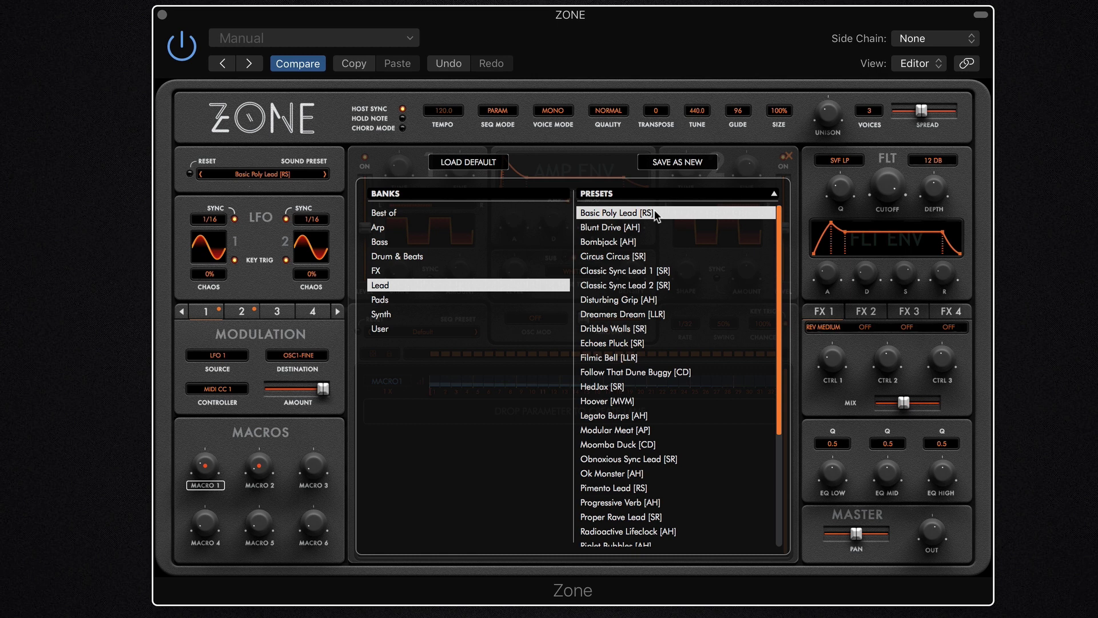
Close the preset browser and step through the Lead presets from Blunt Drive [AH] to Classic Sync Lead 1 [SR].
{"action": "scroll", "coordinate": [656, 216], "scroll_direction": "down", "scroll_amount": 5}
{"action": "left_click", "coordinate": [789, 156]}
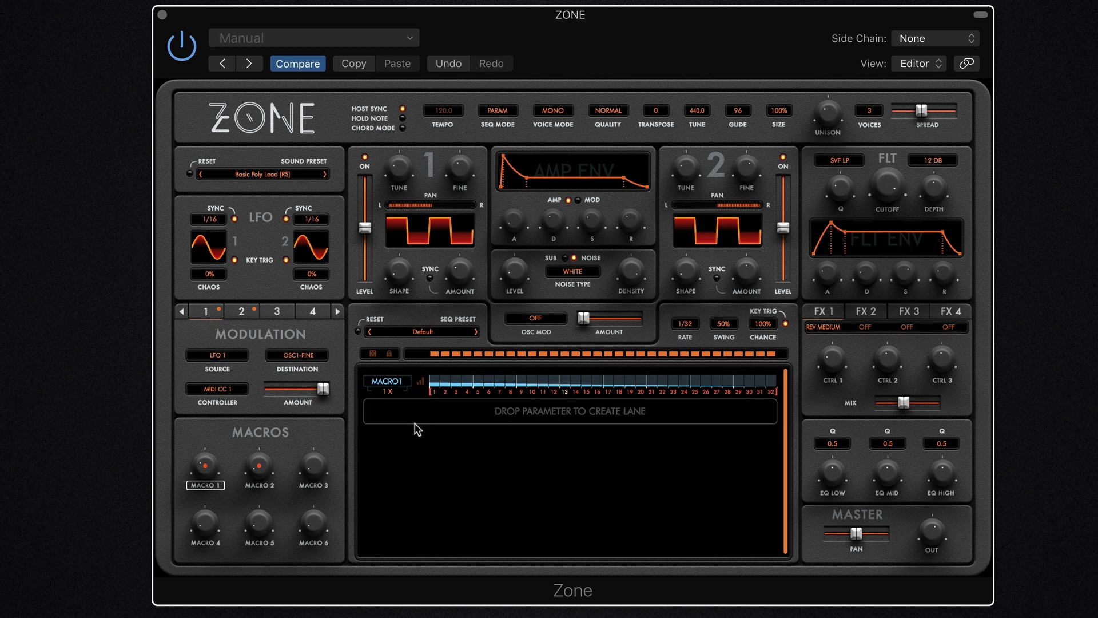
{"action": "left_click", "coordinate": [325, 175]}
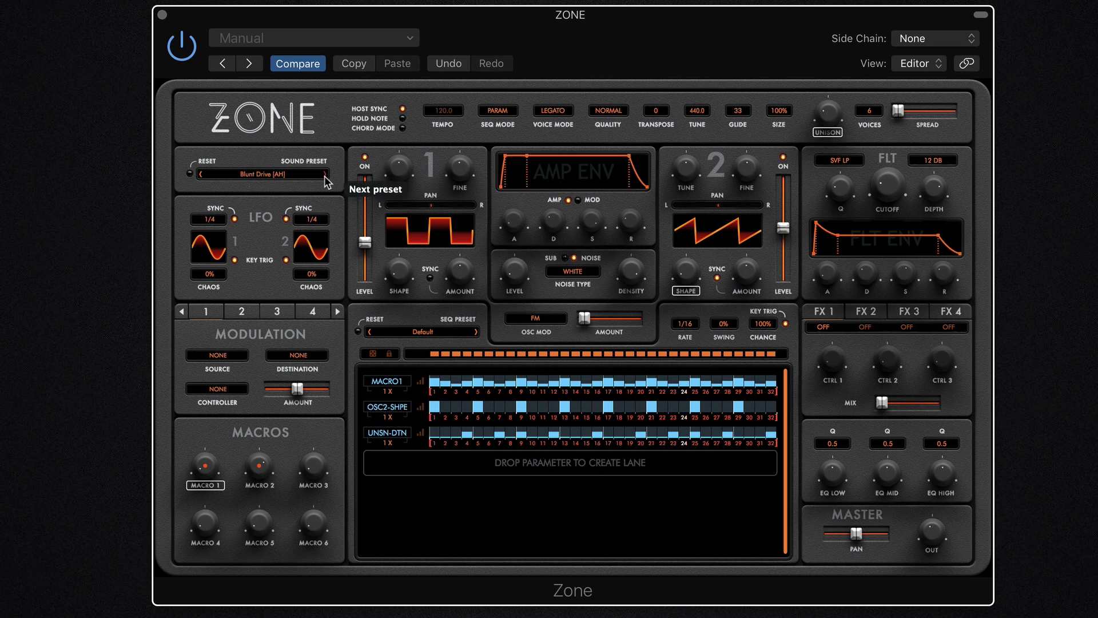
{"action": "left_click", "coordinate": [325, 174]}
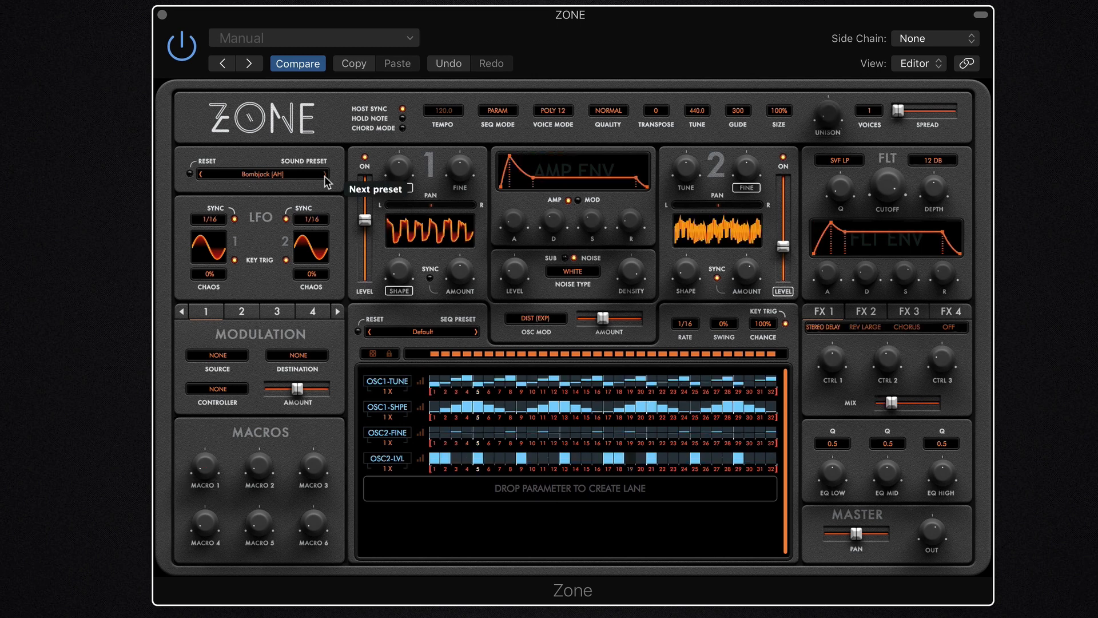
{"action": "left_click", "coordinate": [325, 175]}
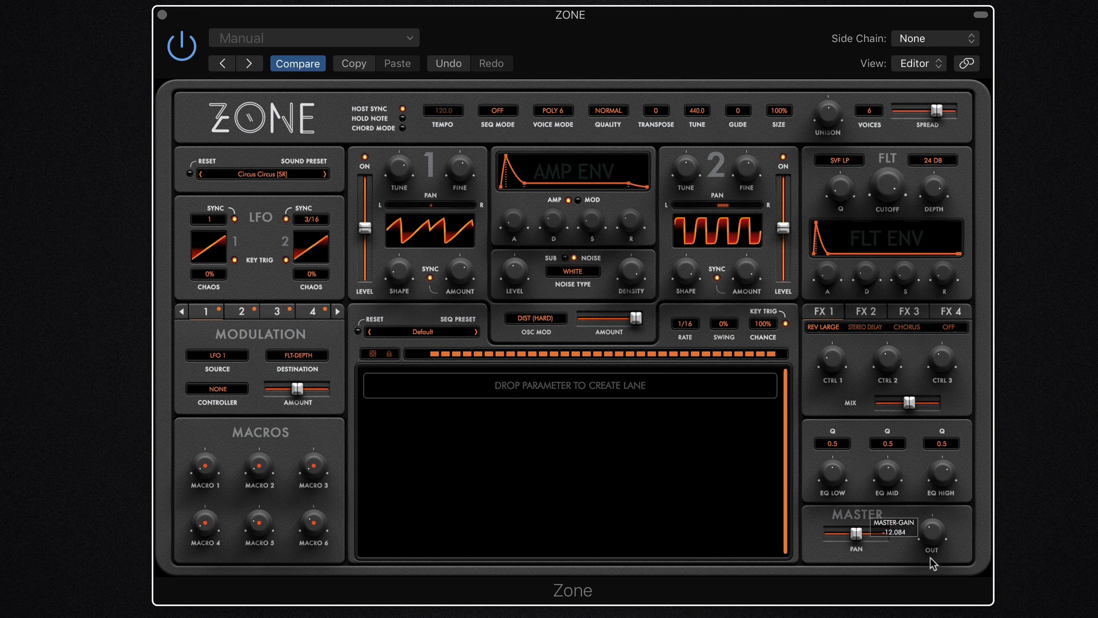
{"action": "left_click", "coordinate": [325, 174]}
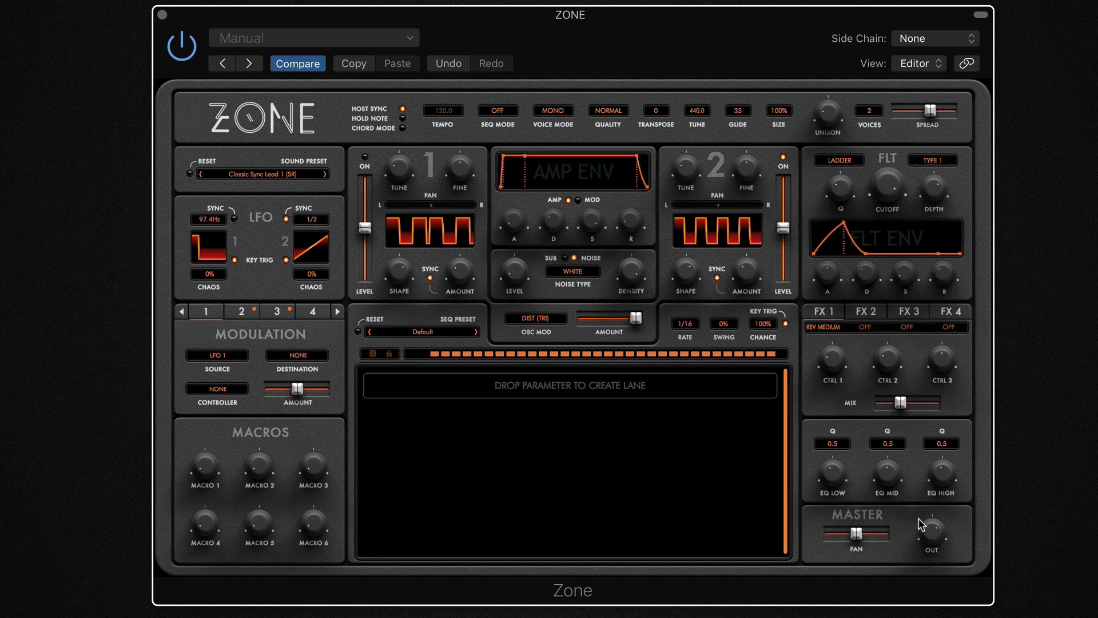
Reopen the preset browser and load Pimento Lead [RS] from the Lead bank.
{"action": "left_click", "coordinate": [281, 174]}
{"action": "scroll", "coordinate": [723, 363], "scroll_direction": "down", "scroll_amount": 3}
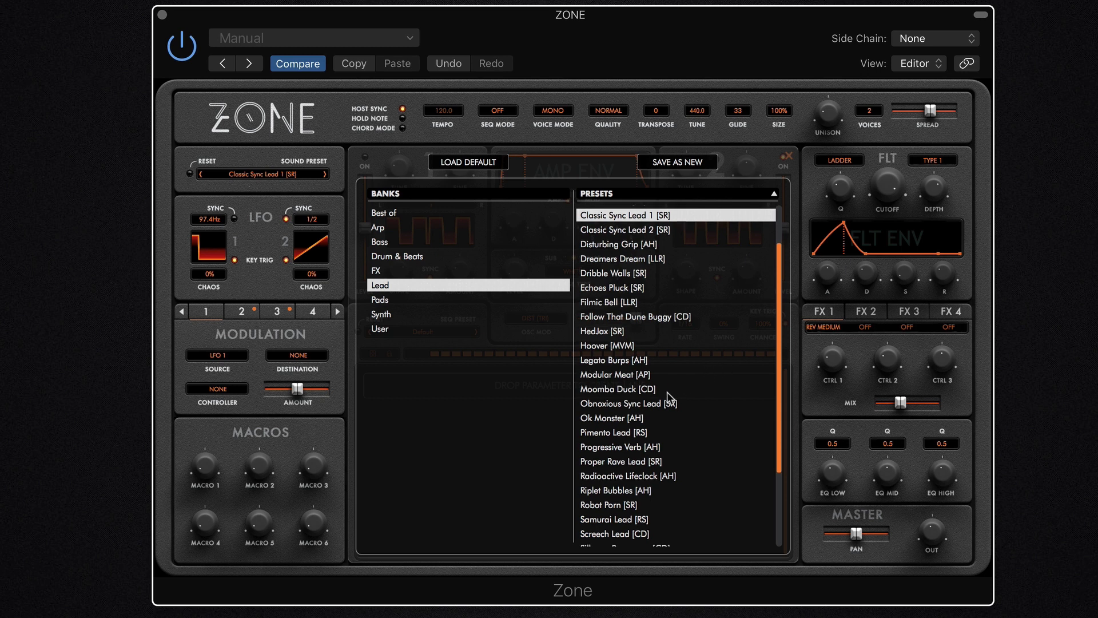
{"action": "scroll", "coordinate": [681, 426], "scroll_direction": "down", "scroll_amount": 3}
{"action": "left_click", "coordinate": [645, 380]}
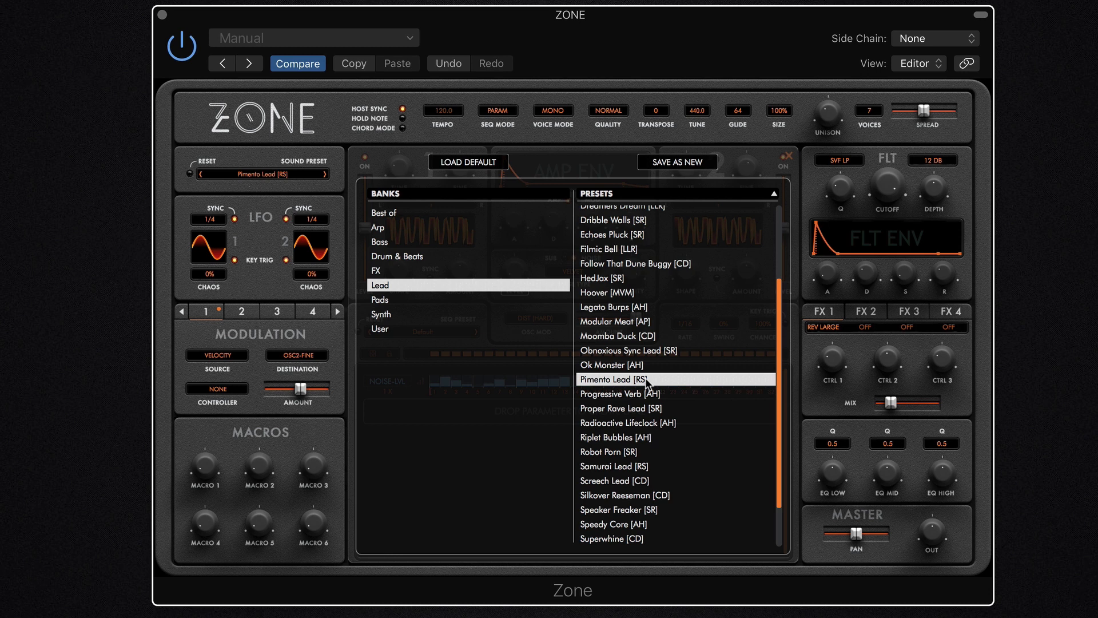
Load 2198 Tokyo [SR] from the Pads bank, close the browser and advance to A Vinyl Warp [SR].
{"action": "left_click", "coordinate": [380, 301]}
{"action": "left_click", "coordinate": [616, 216]}
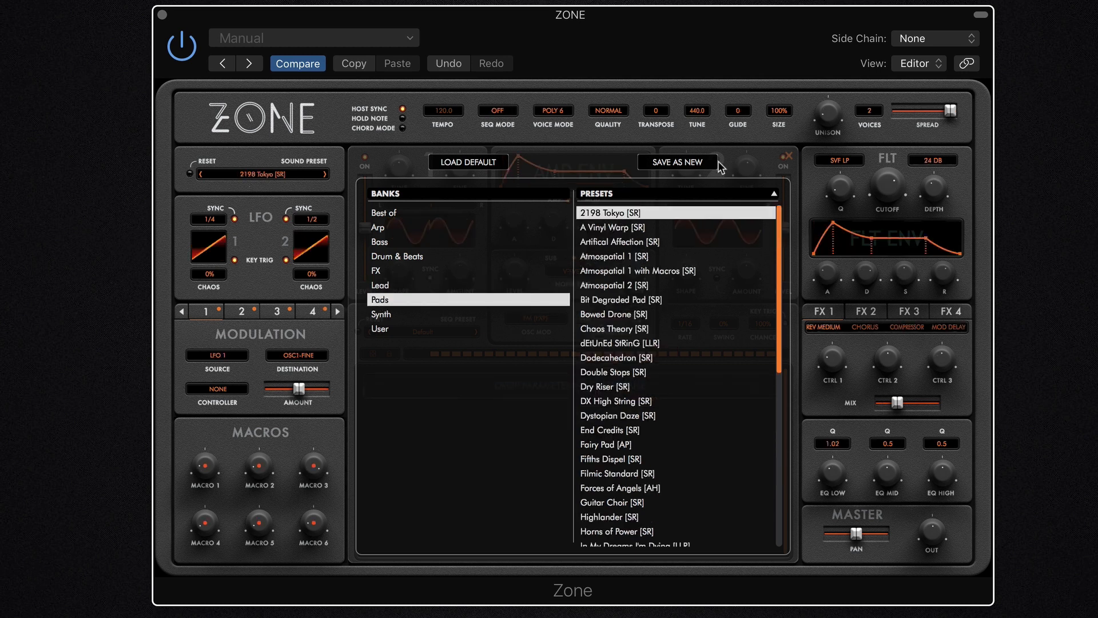
{"action": "left_click", "coordinate": [787, 157]}
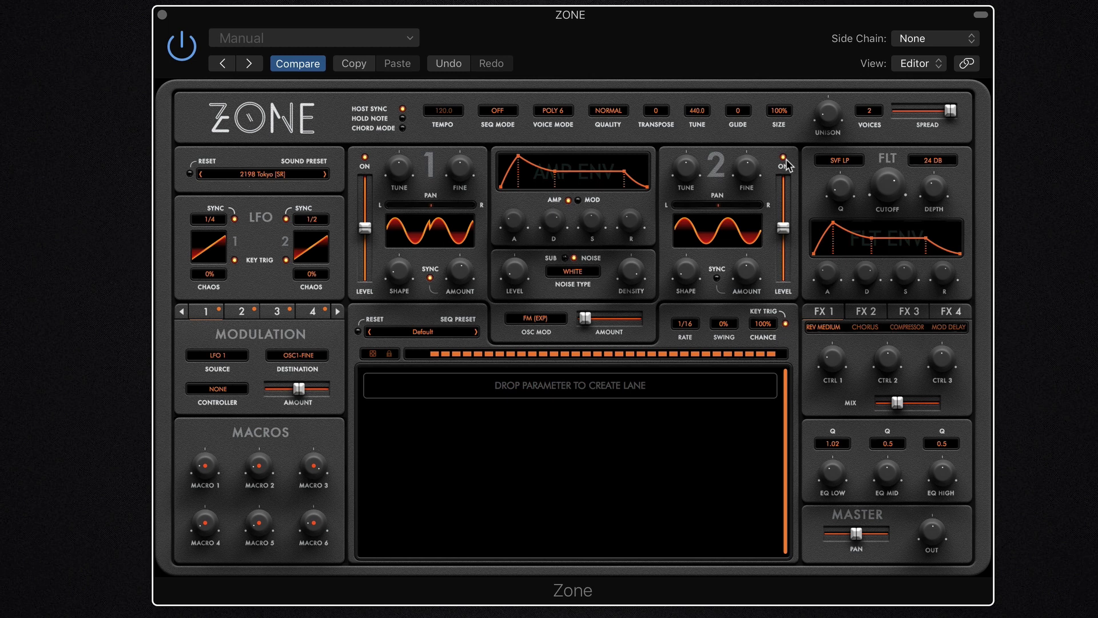
{"action": "left_click", "coordinate": [325, 174]}
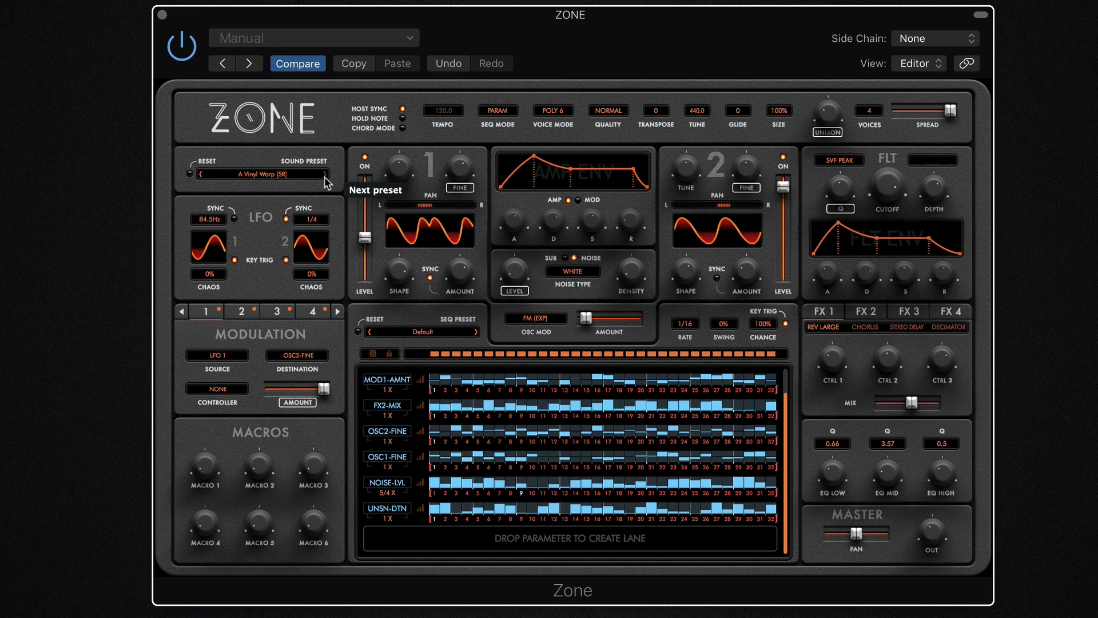
Load the Pads preset Artifical Affection [SR] through the preset browser and close the browser.
{"action": "left_click", "coordinate": [279, 175]}
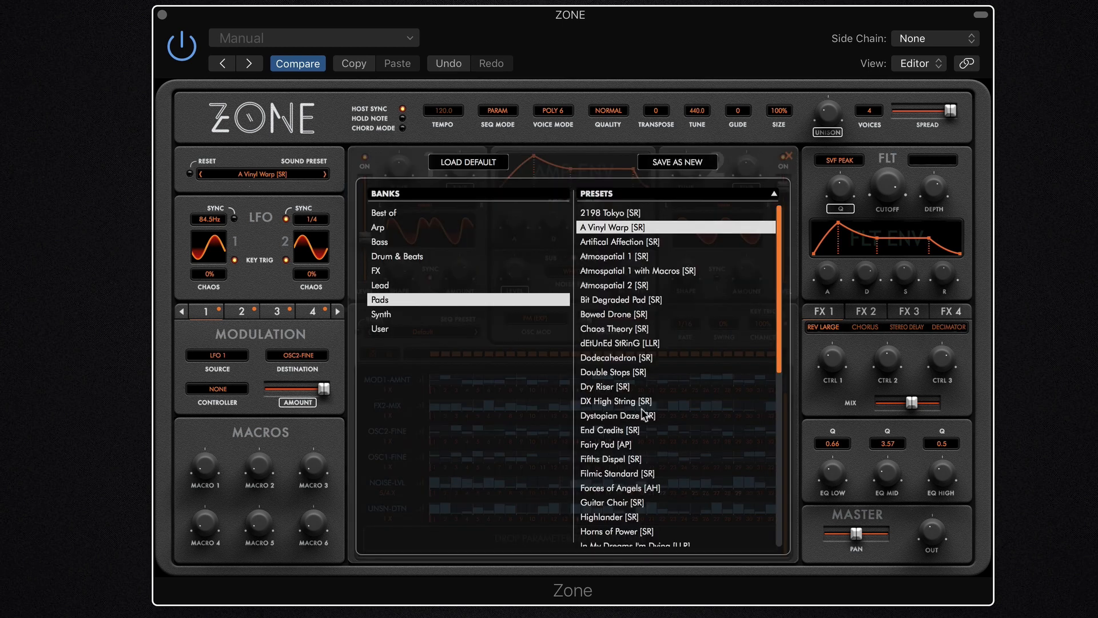
{"action": "left_click", "coordinate": [675, 243]}
{"action": "left_click", "coordinate": [788, 156]}
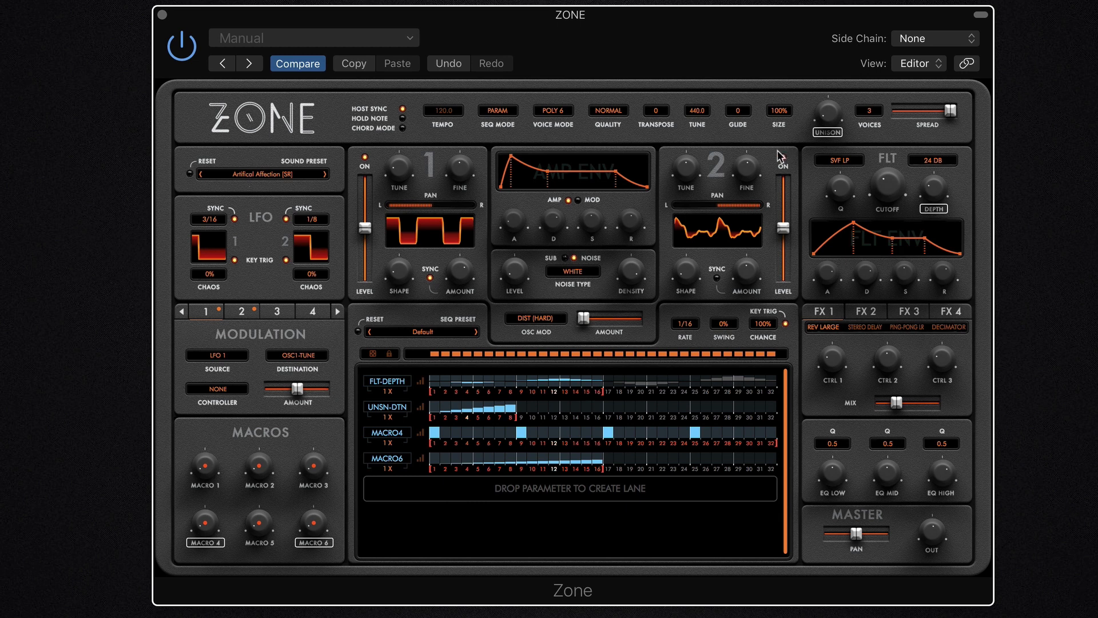
Audition the following Pads presets one by one, from Atmospatial 1 [SR] through to Bowed Drone [SR].
{"action": "left_click", "coordinate": [326, 175]}
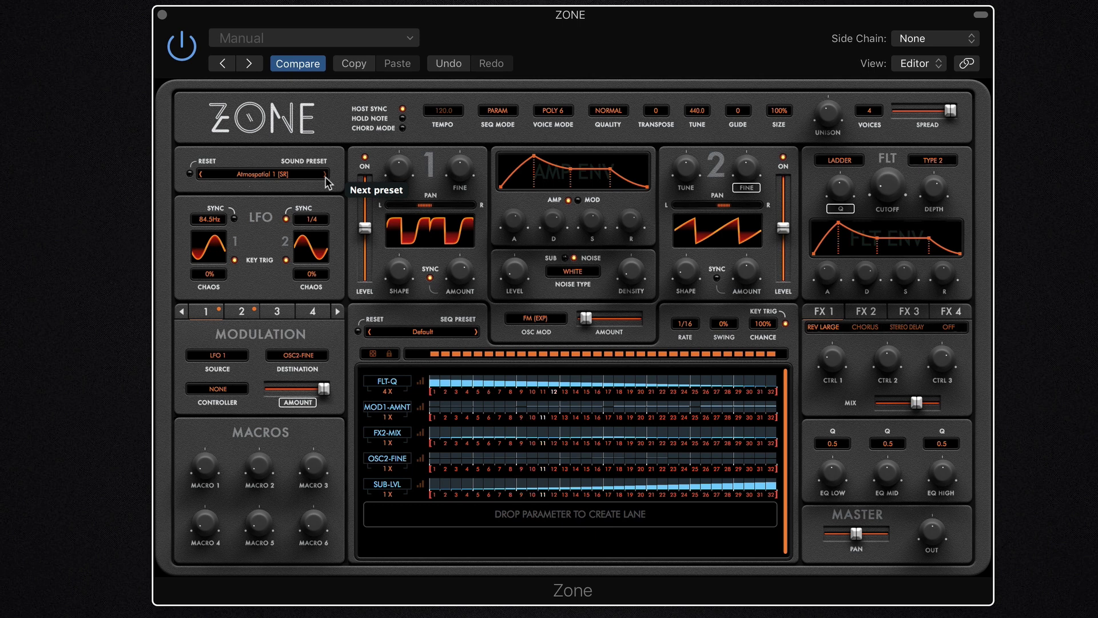
{"action": "left_click", "coordinate": [325, 175]}
{"action": "left_click", "coordinate": [325, 177]}
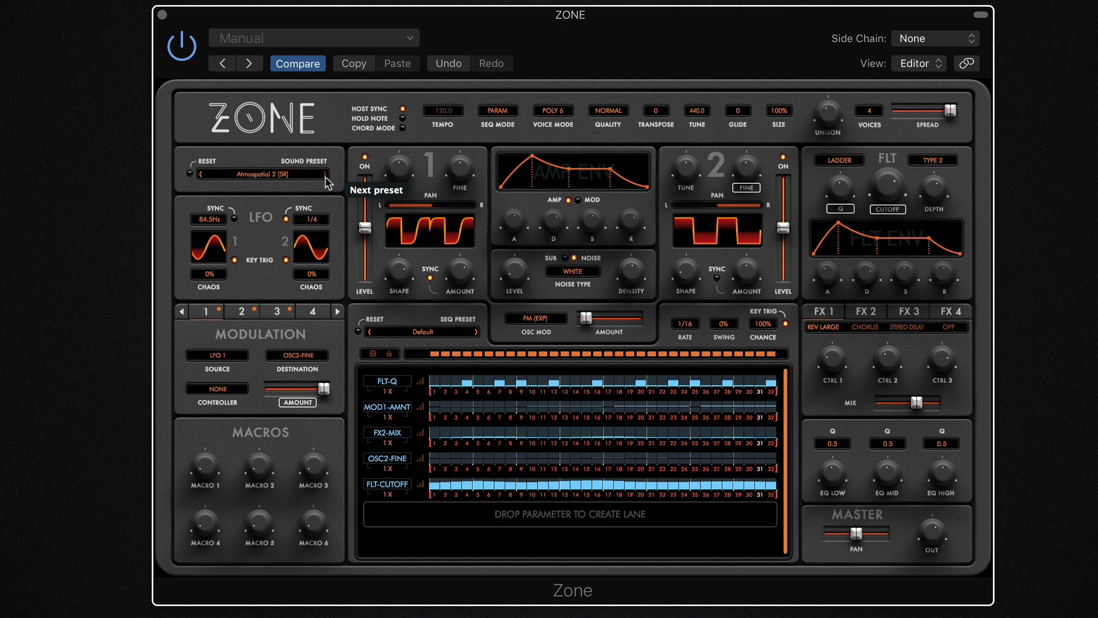
{"action": "left_click", "coordinate": [325, 175]}
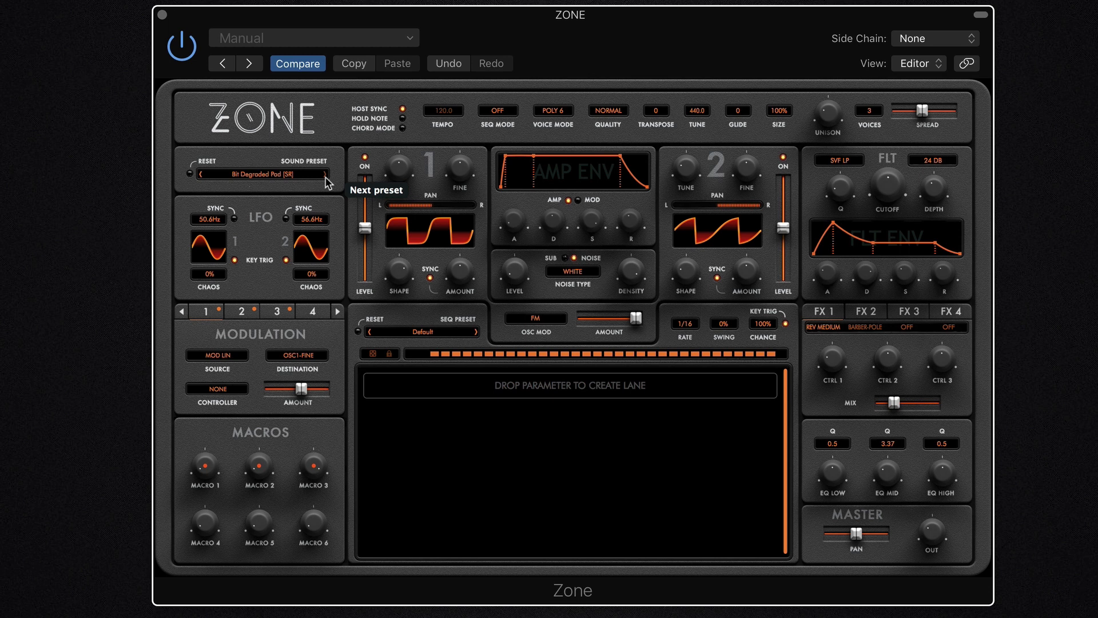
{"action": "left_click", "coordinate": [326, 178]}
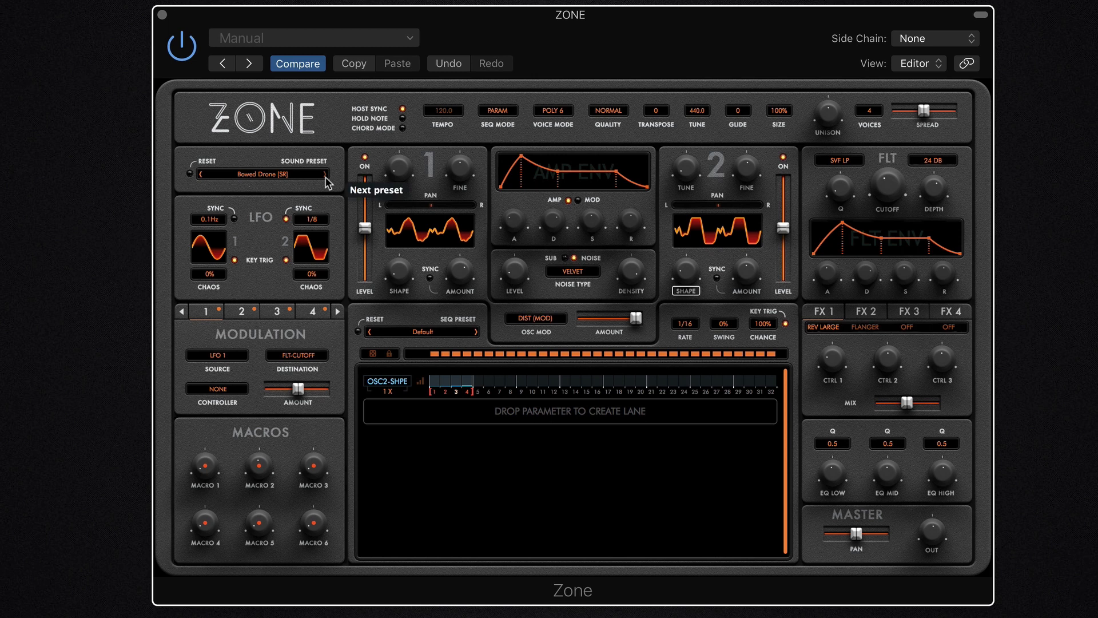